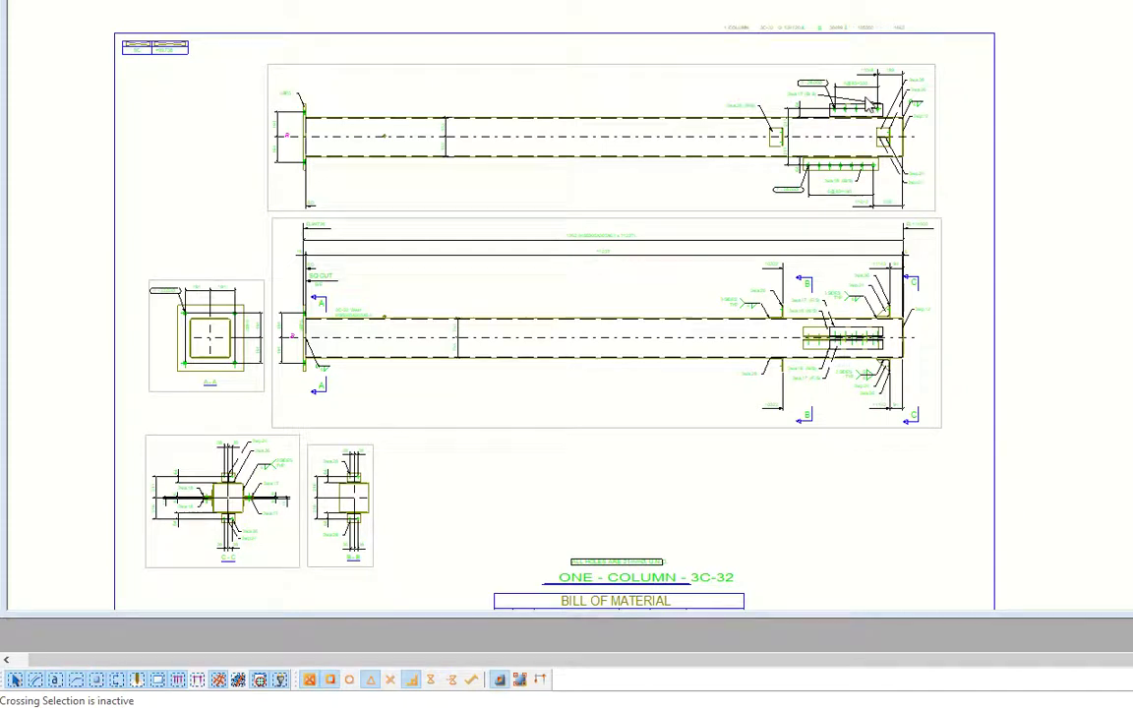
Move the 3wa.17 (B/S) part mark closer to its angle at the cap end of the column's upper elevation
scroll(875, 169, "up", 4)
middle_click_drag(875, 169, 873, 187)
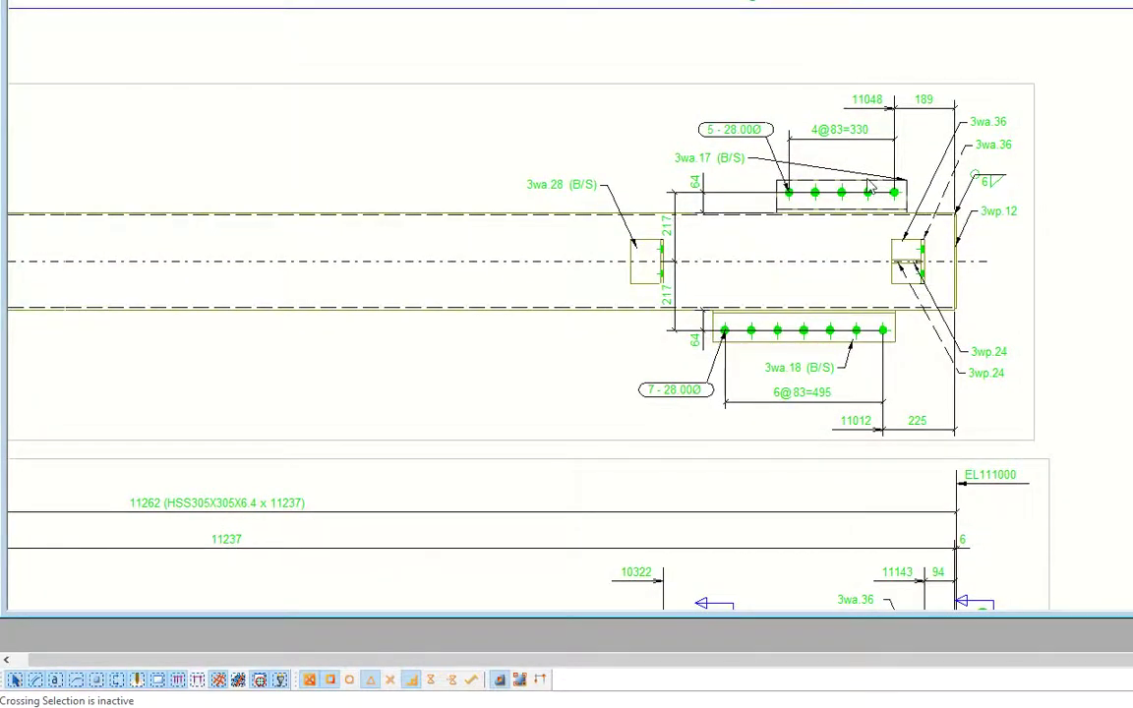
left_click_drag(772, 160, 850, 187)
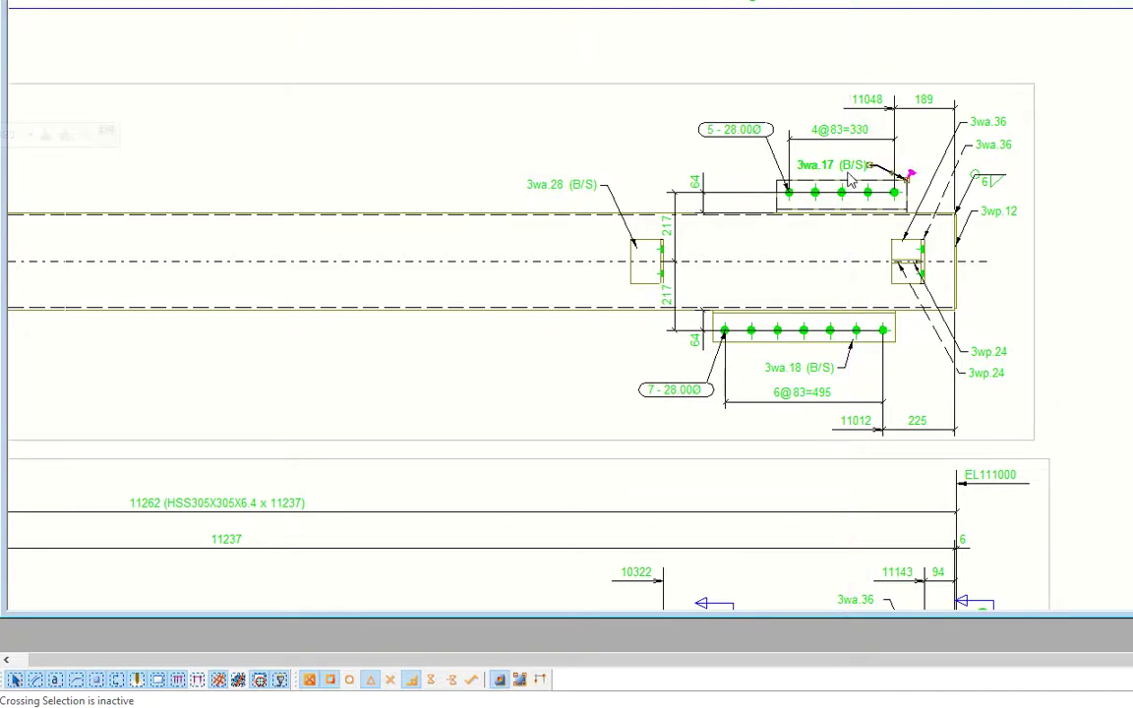
Examine the part marks listed in the bill of material of column drawing 3C-32
scroll(851, 180, "down", 5)
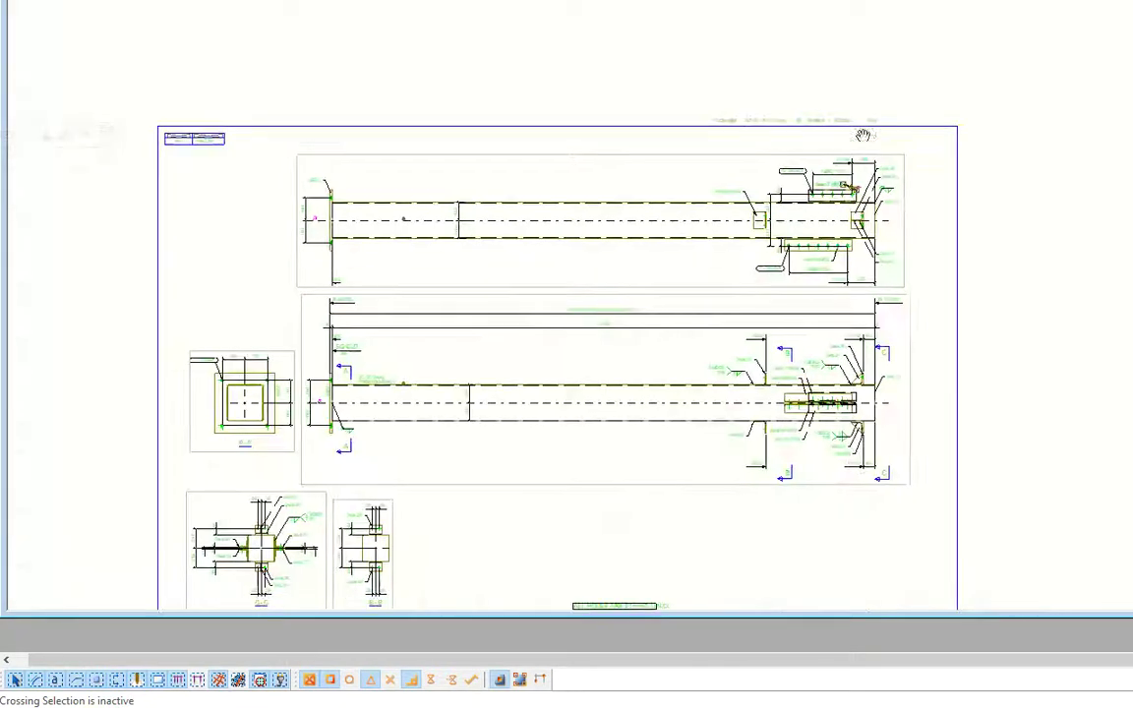
middle_click_drag(517, 605, 621, 522)
scroll(622, 521, "up", 4)
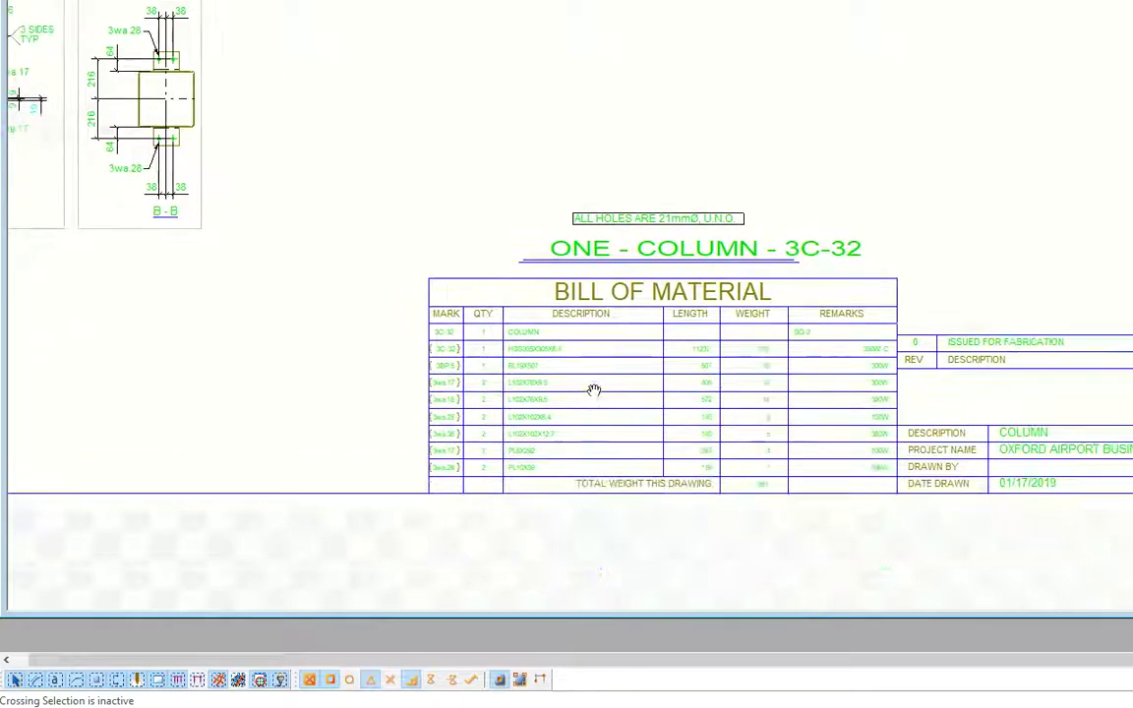
scroll(472, 385, "up", 3)
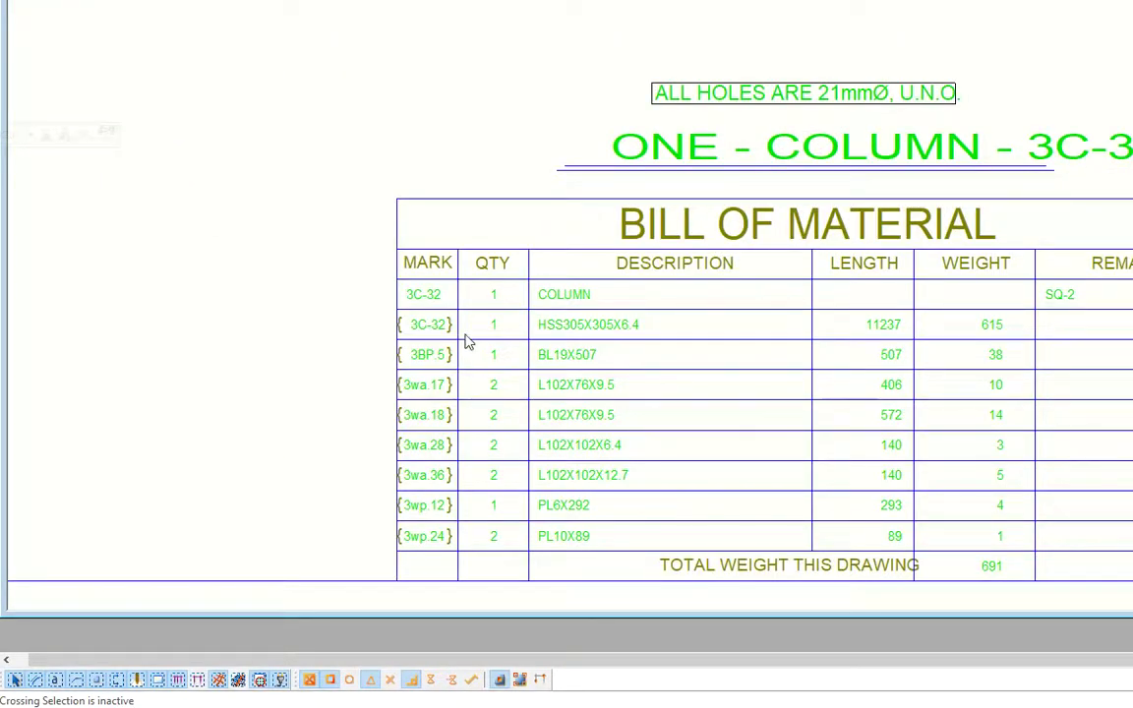
scroll(468, 340, "down", 1)
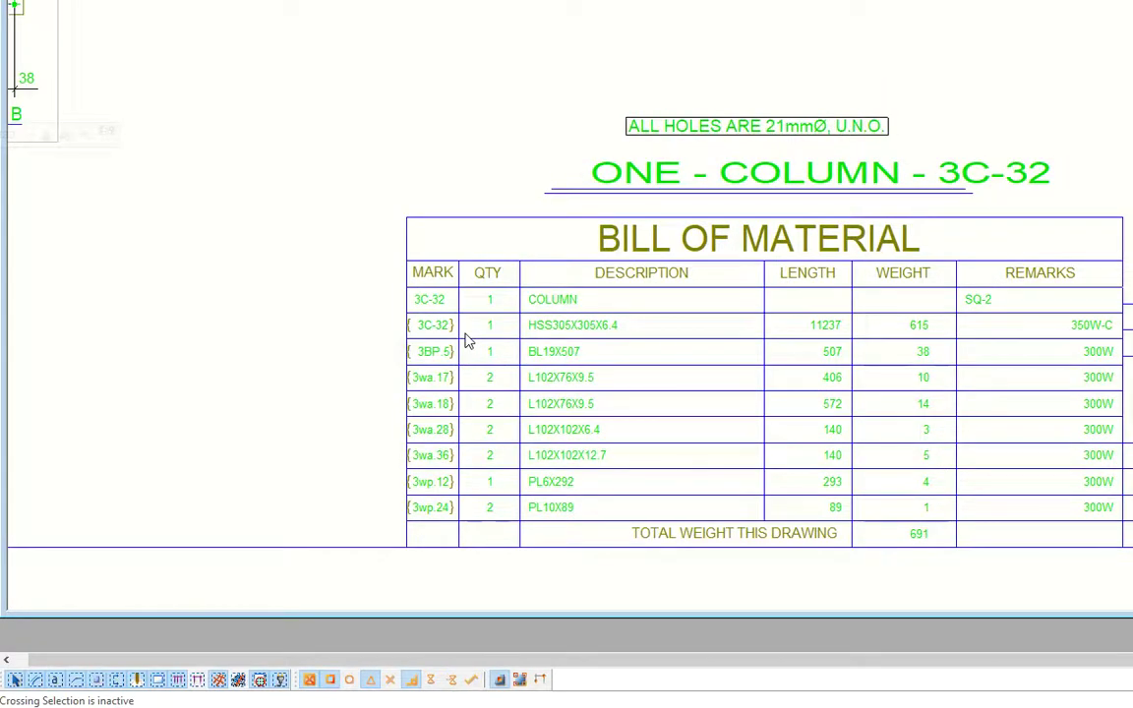
scroll(468, 338, "down", 4)
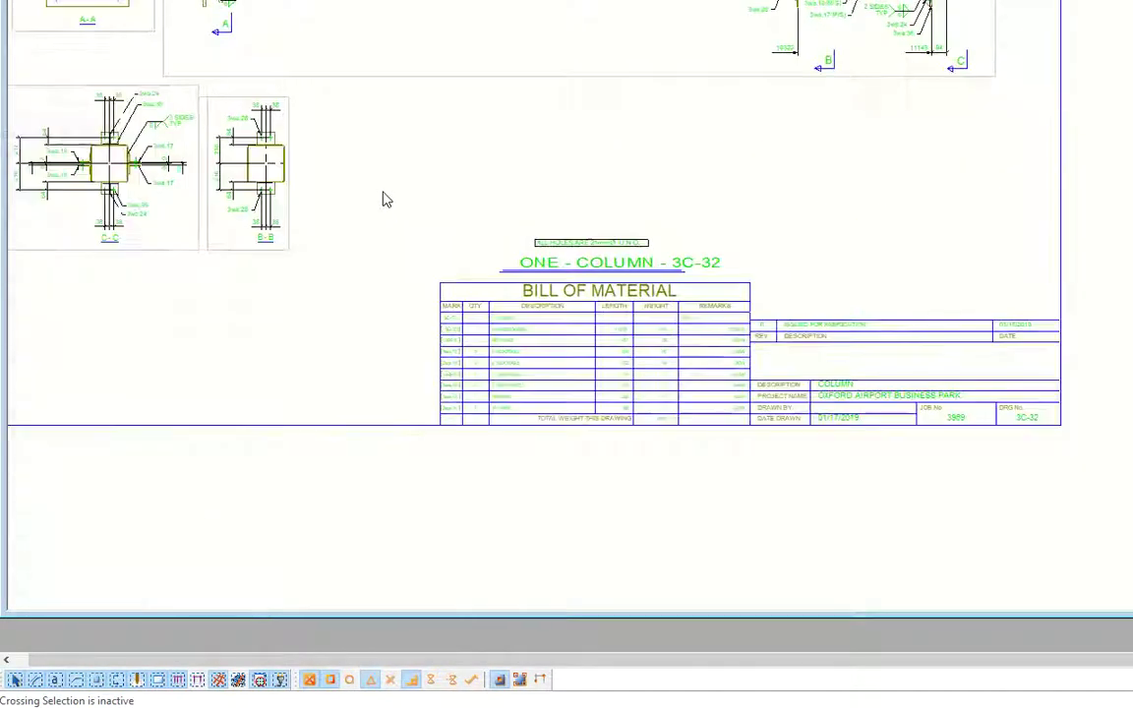
Examine the part marks shown in sections C-C and B-B and along the column's main views
middle_click_drag(432, 203, 590, 234)
scroll(421, 167, "up", 3)
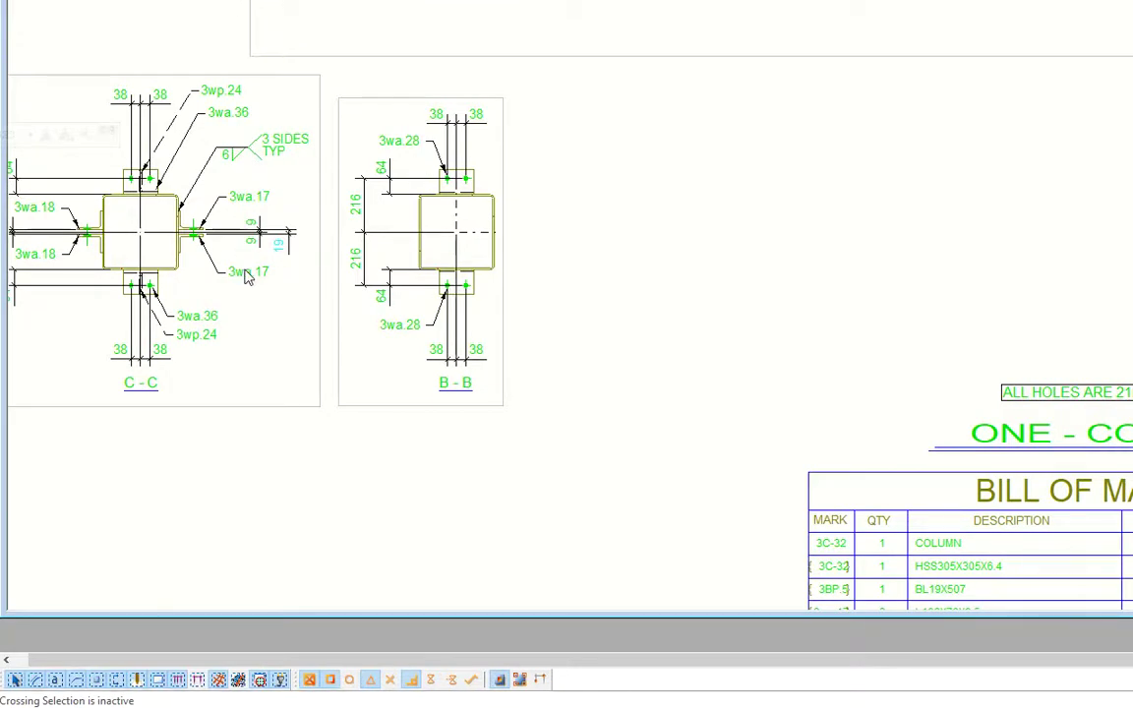
scroll(246, 277, "down", 3)
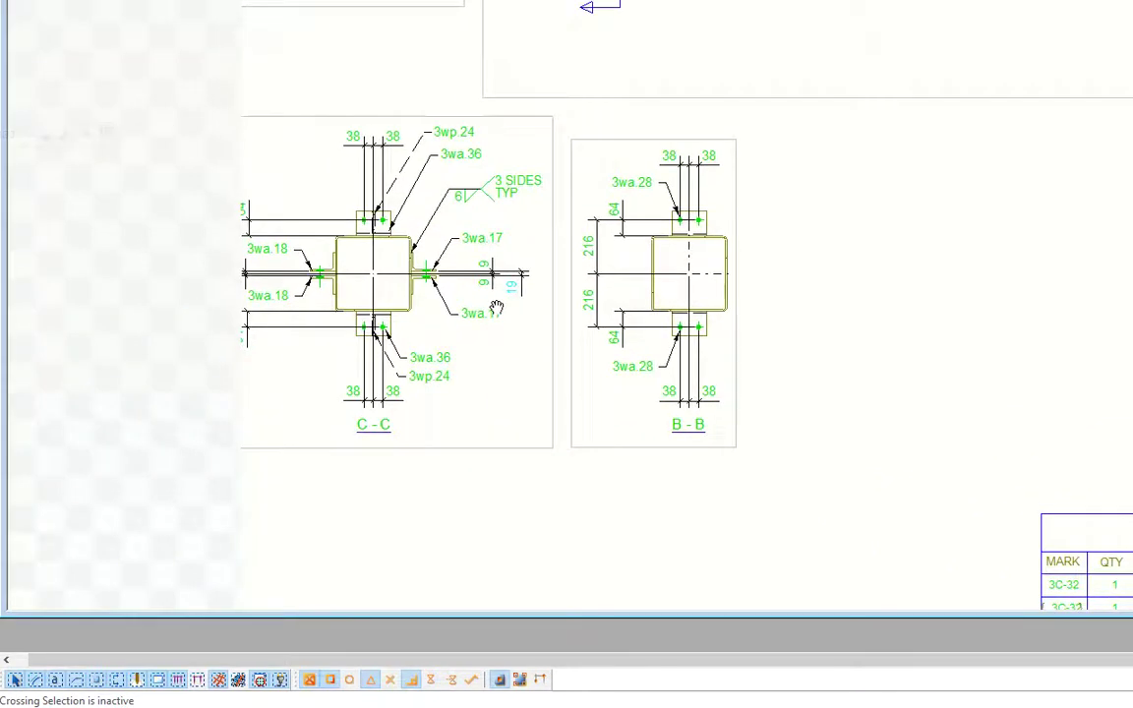
scroll(493, 313, "up", 3)
scroll(493, 313, "down", 2)
mouse_move(769, 180)
middle_mouse_down()
mouse_move(584, 412)
mouse_move(575, 490)
middle_mouse_up()
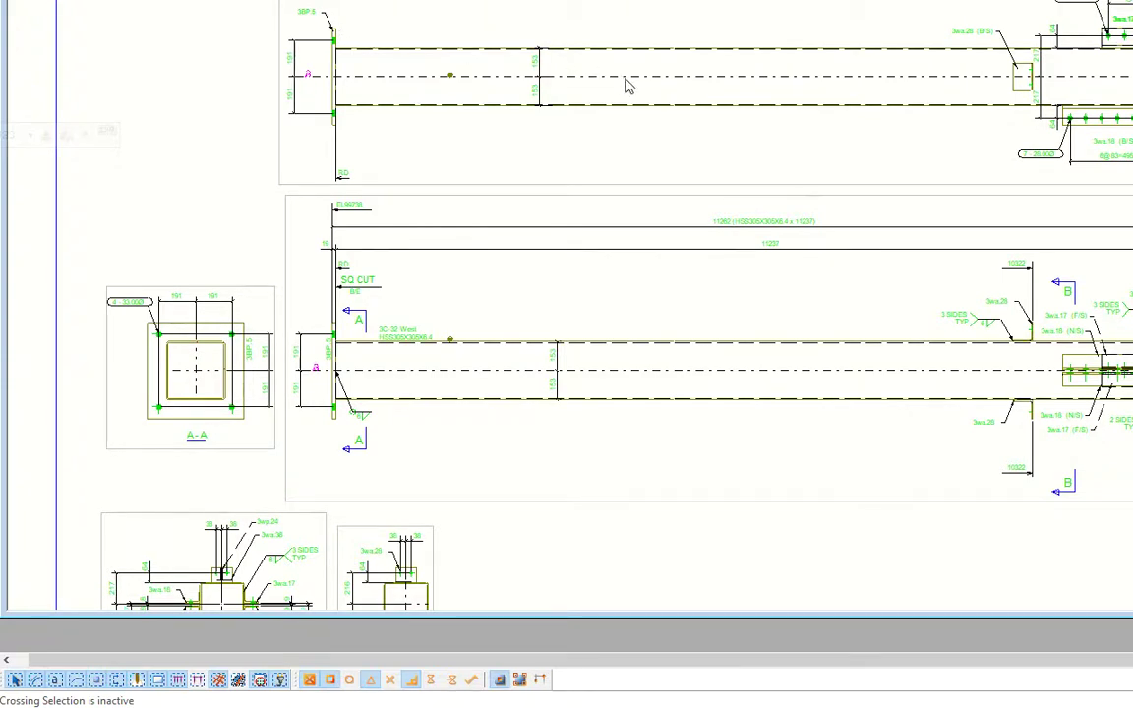
scroll(667, 100, "down", 1)
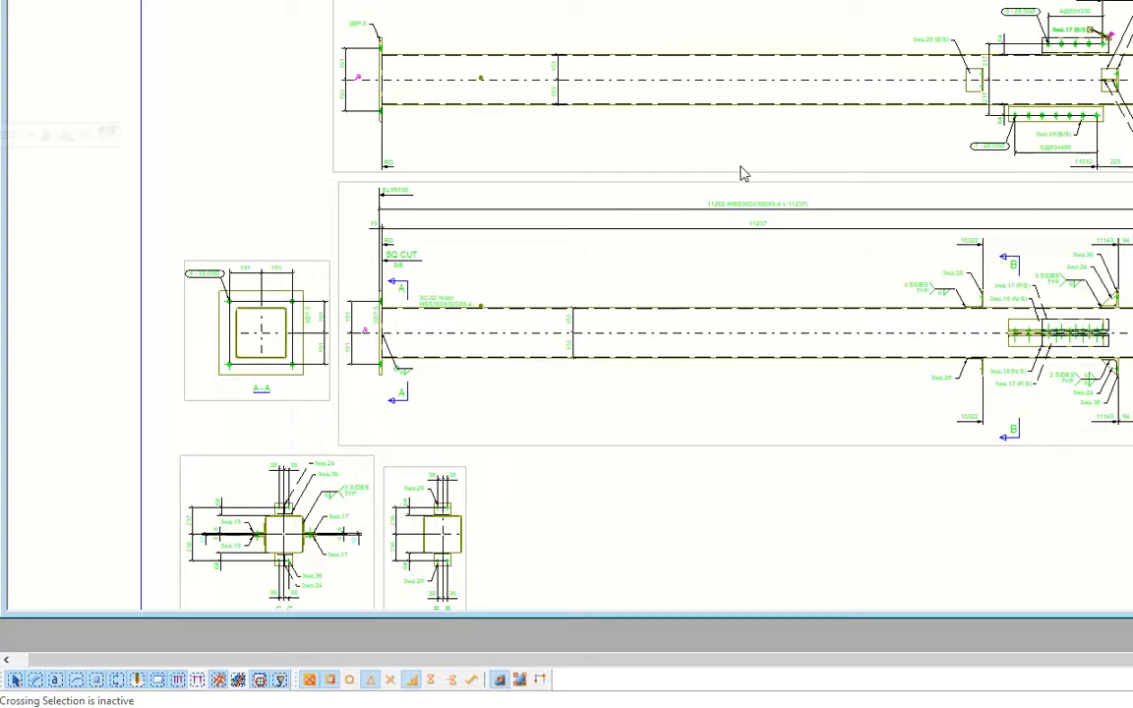
scroll(744, 174, "down", 1)
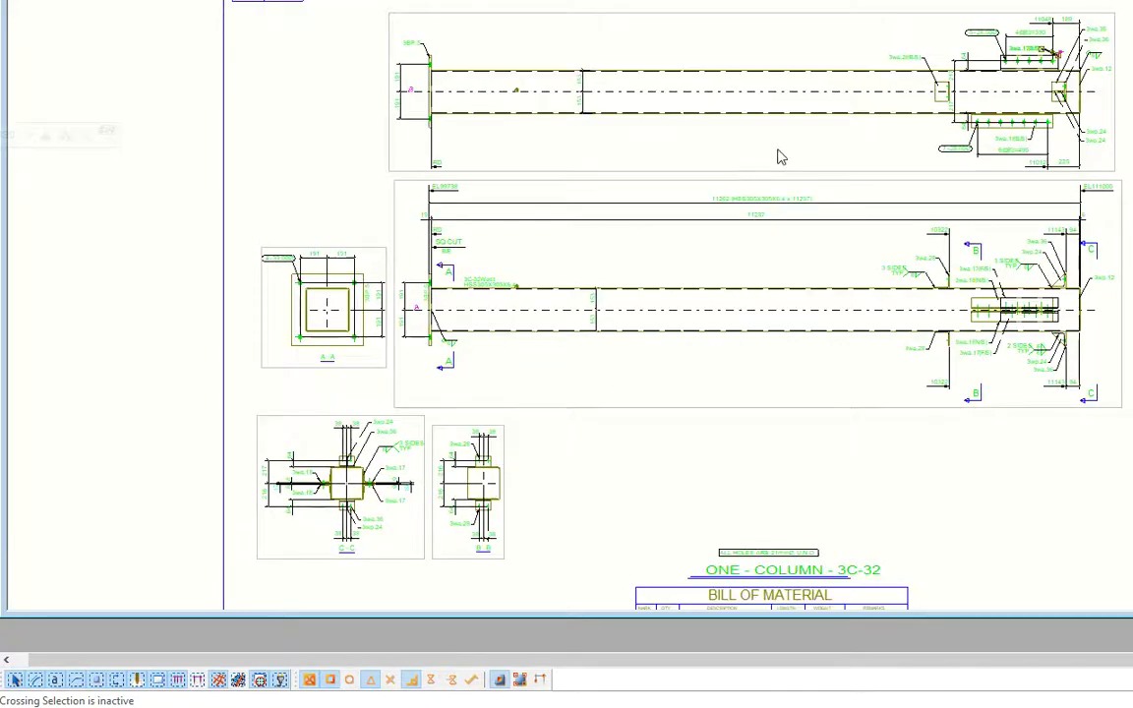
Review the bill of material marks again against the overall layout of the 3C-32 drawing
middle_click_drag(777, 161, 832, 30)
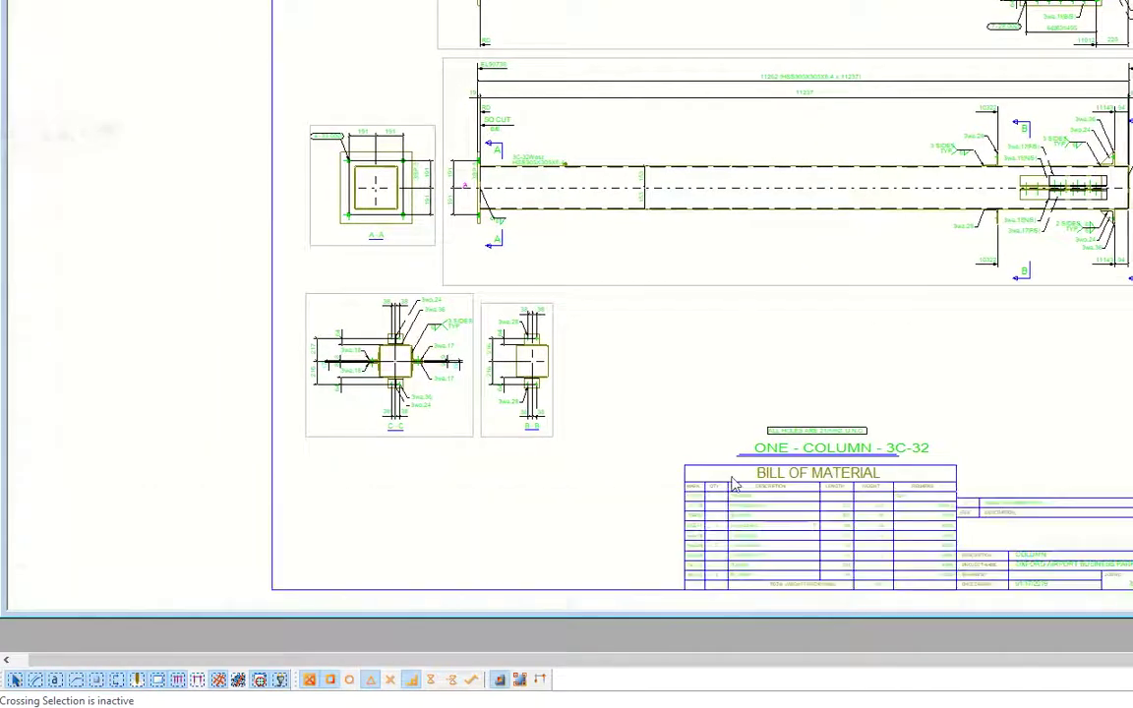
middle_click_drag(739, 430, 700, 245)
scroll(671, 313, "up", 1)
scroll(671, 312, "up", 2)
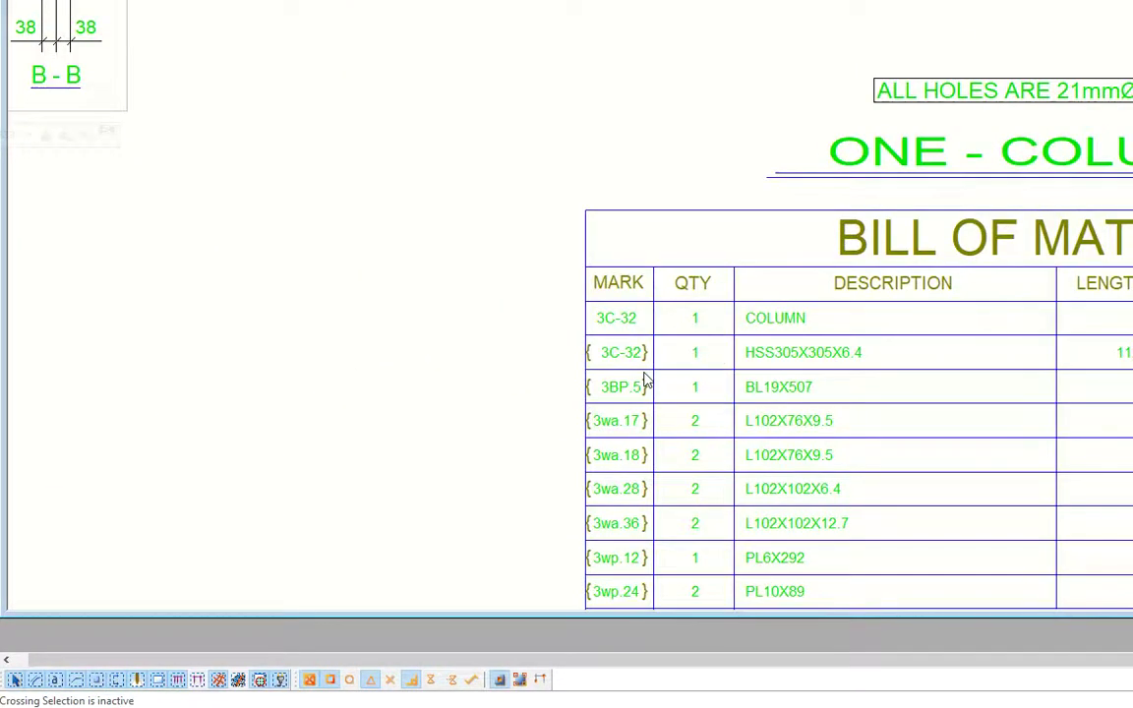
mouse_move(645, 379)
middle_mouse_down()
mouse_move(599, 215)
mouse_move(577, 214)
middle_mouse_up()
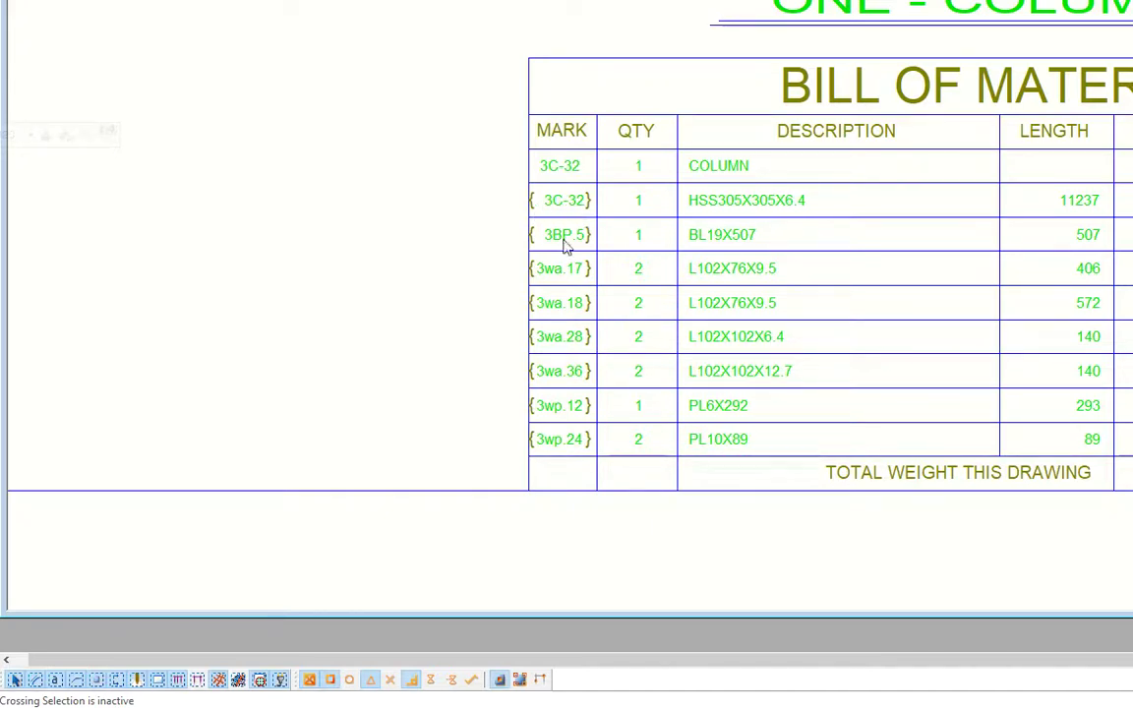
scroll(598, 266, "down", 5)
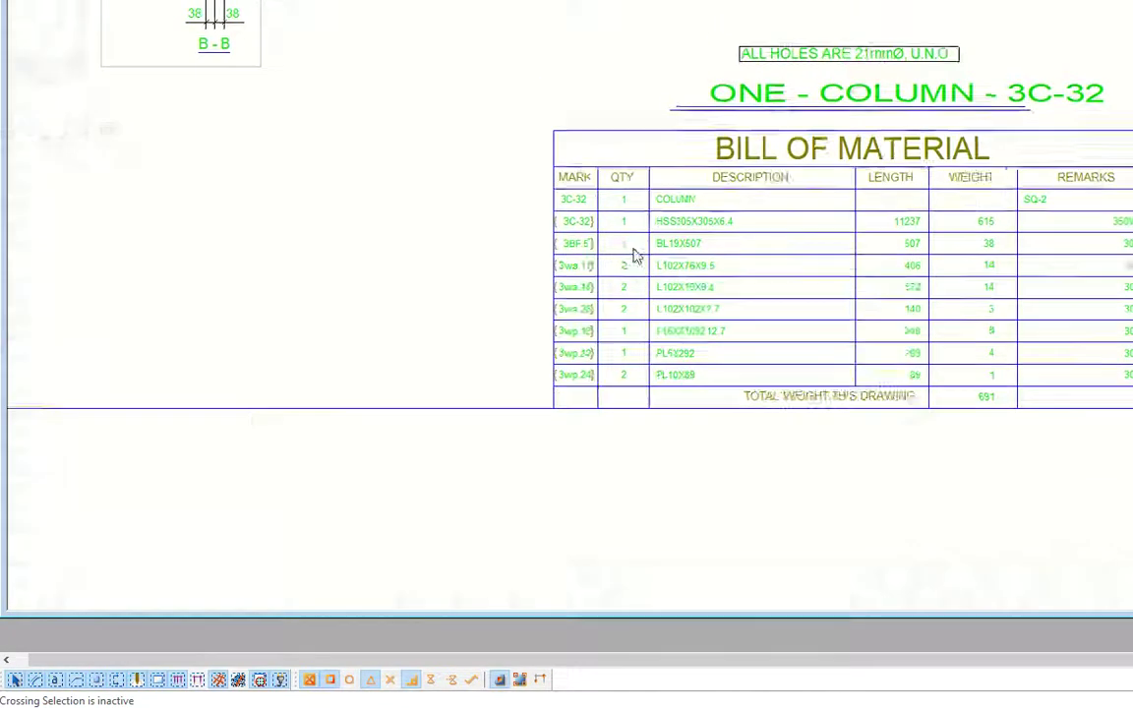
middle_click_drag(692, 120, 713, 291)
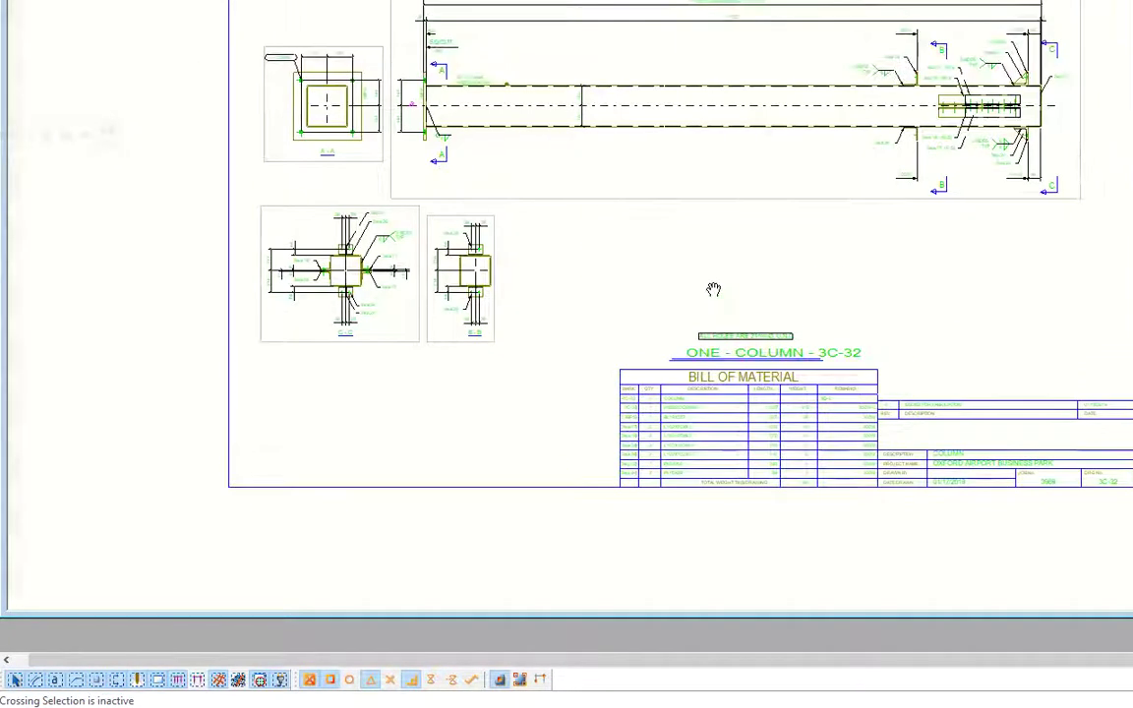
mouse_move(809, 218)
middle_mouse_down()
mouse_move(822, 211)
mouse_move(807, 233)
middle_mouse_up()
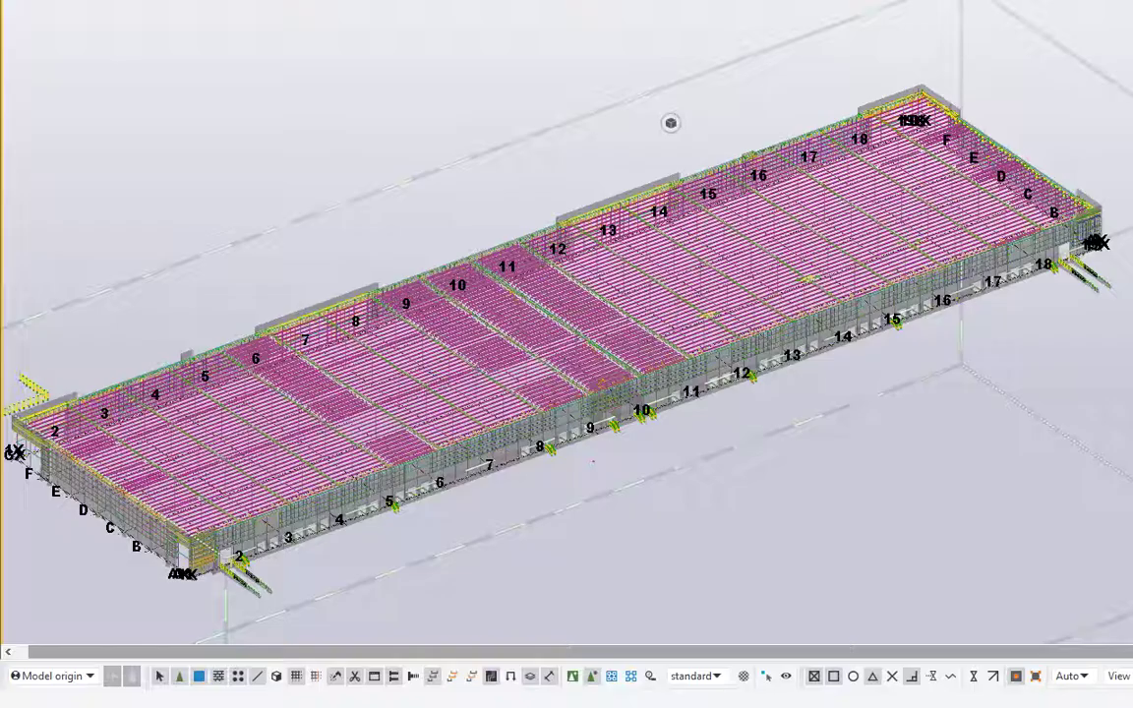
Open the drawing list and review the column assembly drawings with their sizes, revisions and titles
key("ctrl+l")
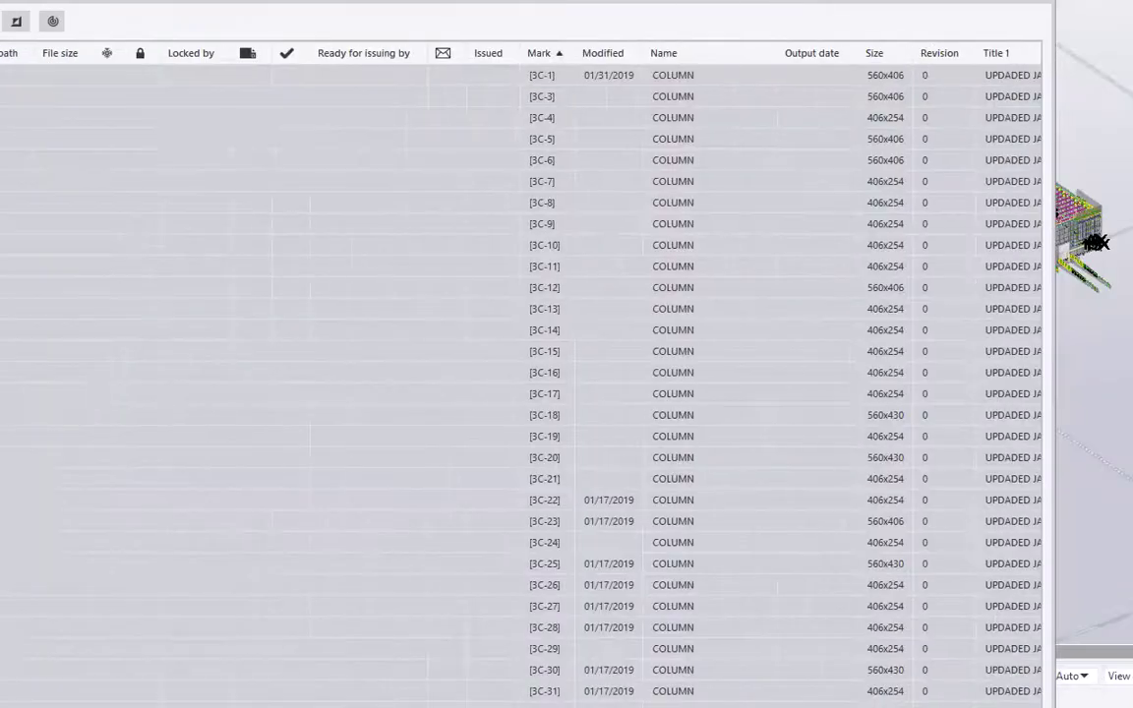
scroll(802, 119, "right", 3)
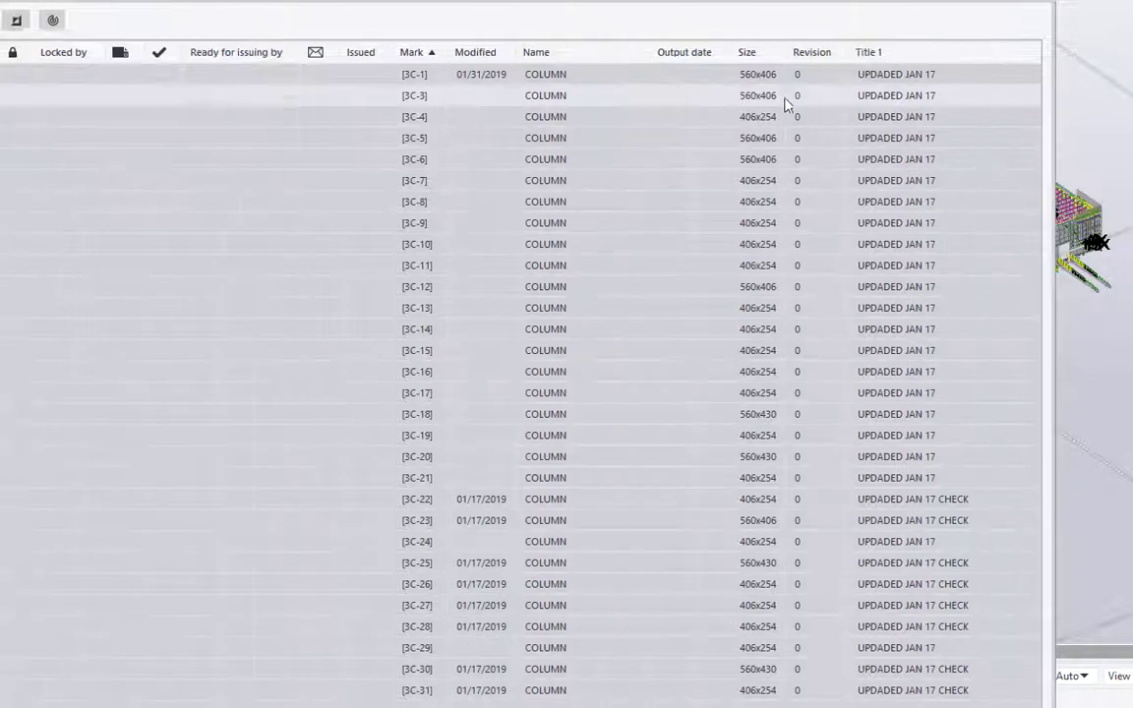
scroll(786, 104, "right", 5)
scroll(786, 109, "left", 5)
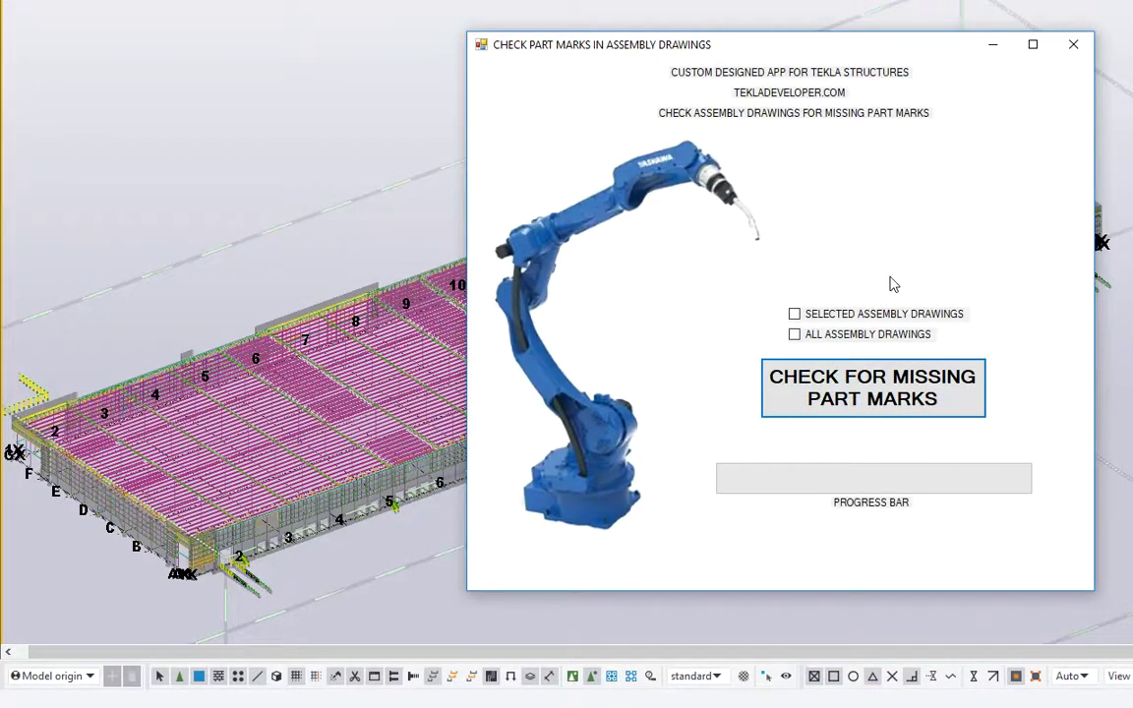
Run the missing part mark check on the selected assembly drawings, dismiss its report and close the checker
left_click(797, 314)
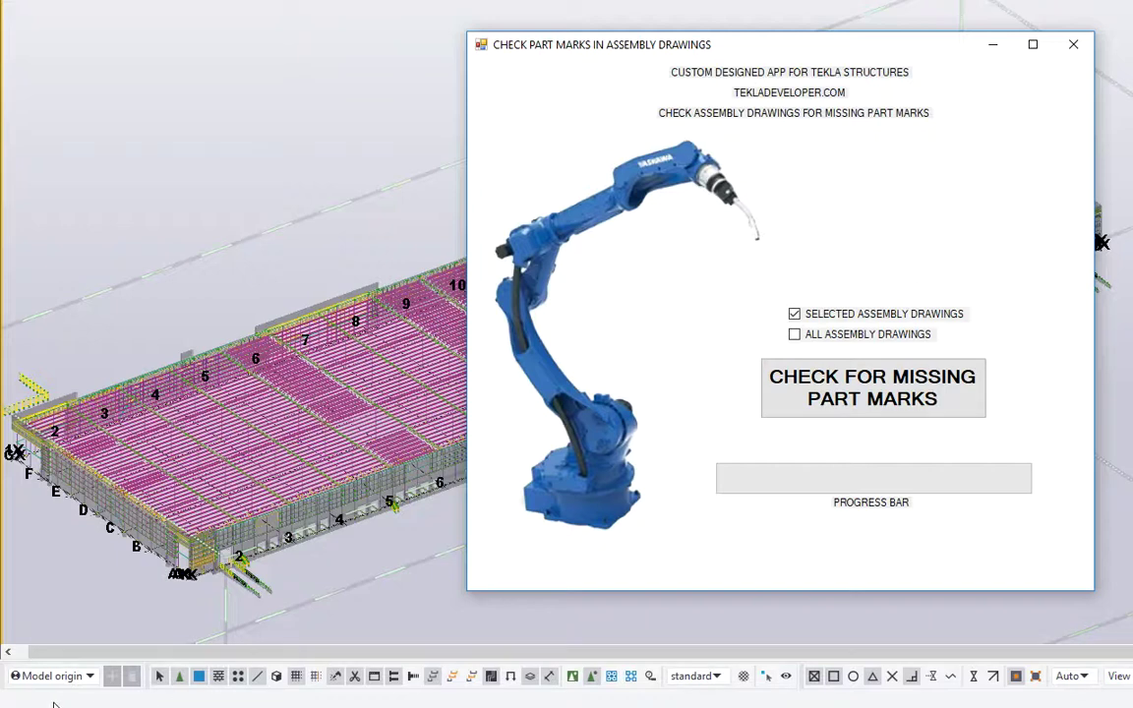
left_click(824, 403)
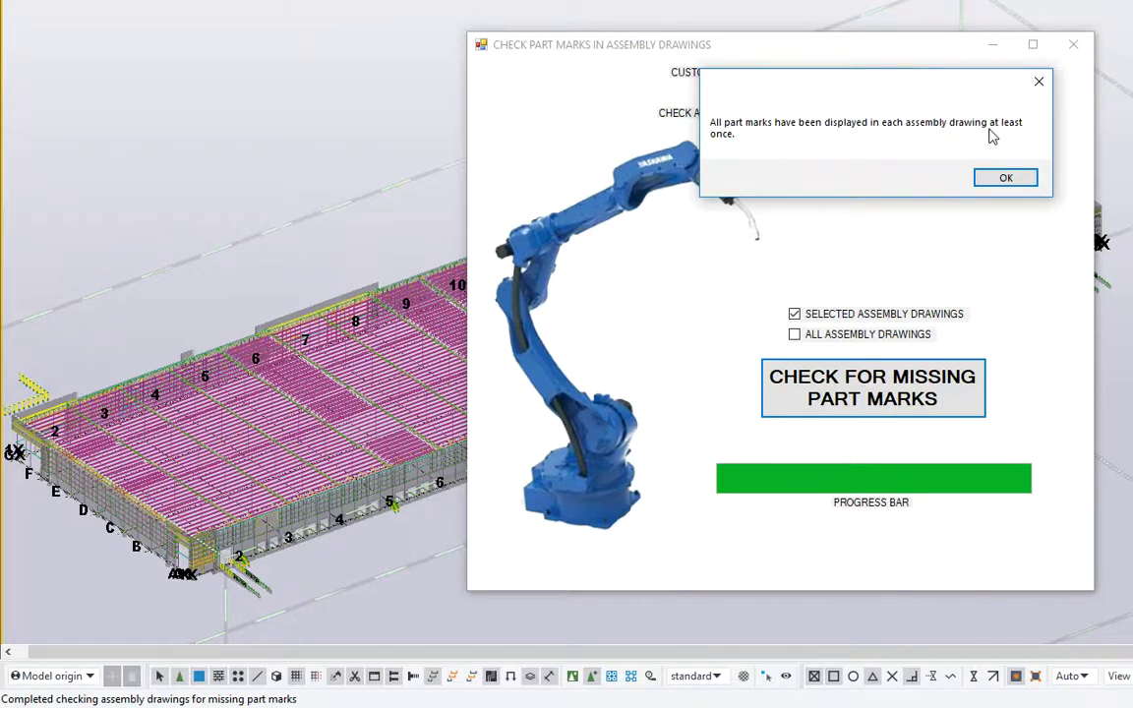
left_click(1006, 177)
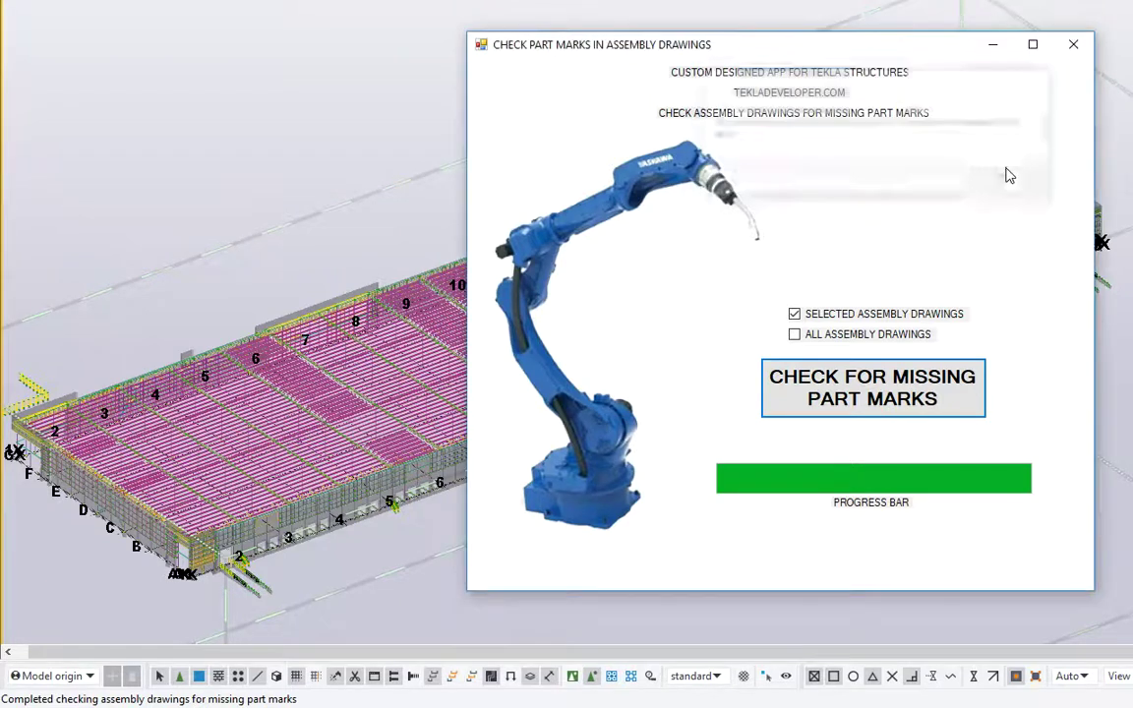
left_click(1073, 44)
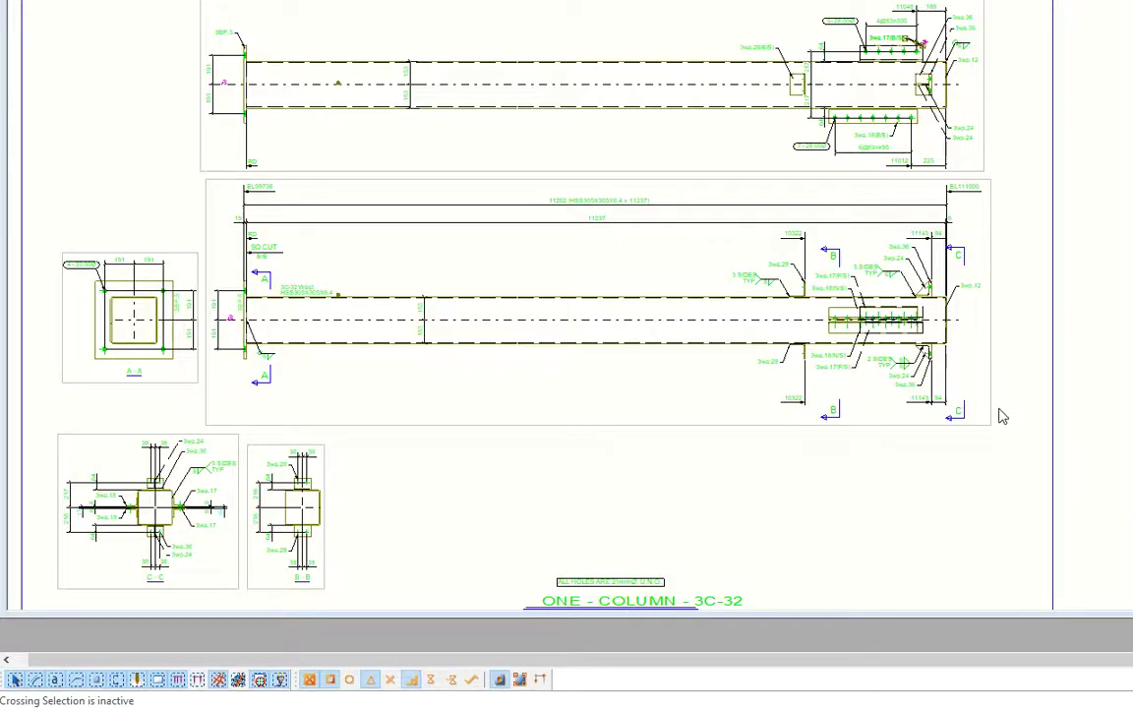
In drawing 3C-32, compare the 3wa.28 entry in the bill of material with its part marks in the column views
mouse_move(1001, 416)
middle_mouse_down()
mouse_move(999, 361)
mouse_move(966, 367)
middle_mouse_up()
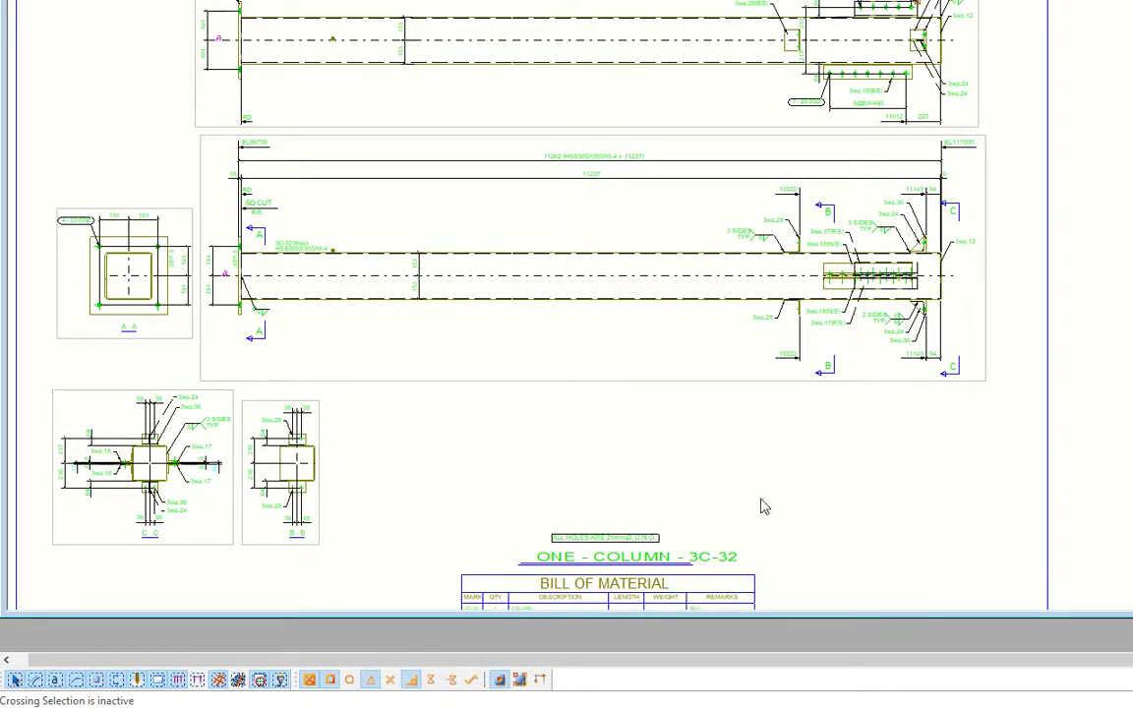
middle_click_drag(710, 319, 811, 174)
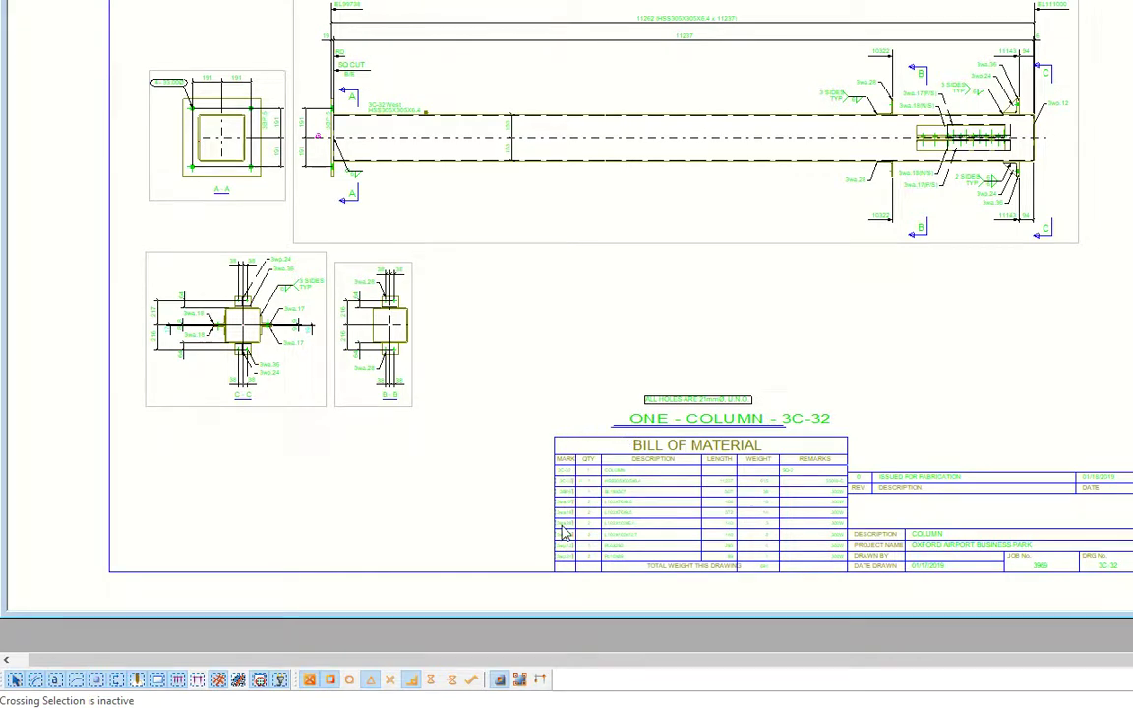
scroll(584, 541, "up", 5)
scroll(584, 547, "down", 6)
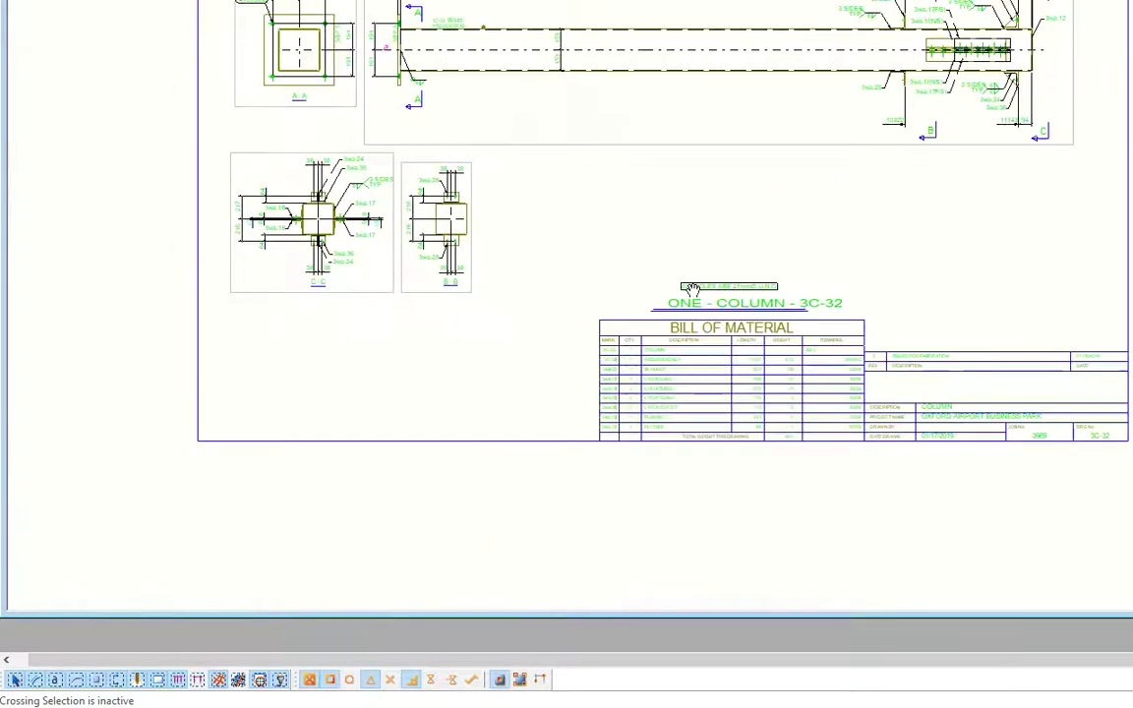
scroll(824, 189, "up", 5)
scroll(824, 189, "up", 3)
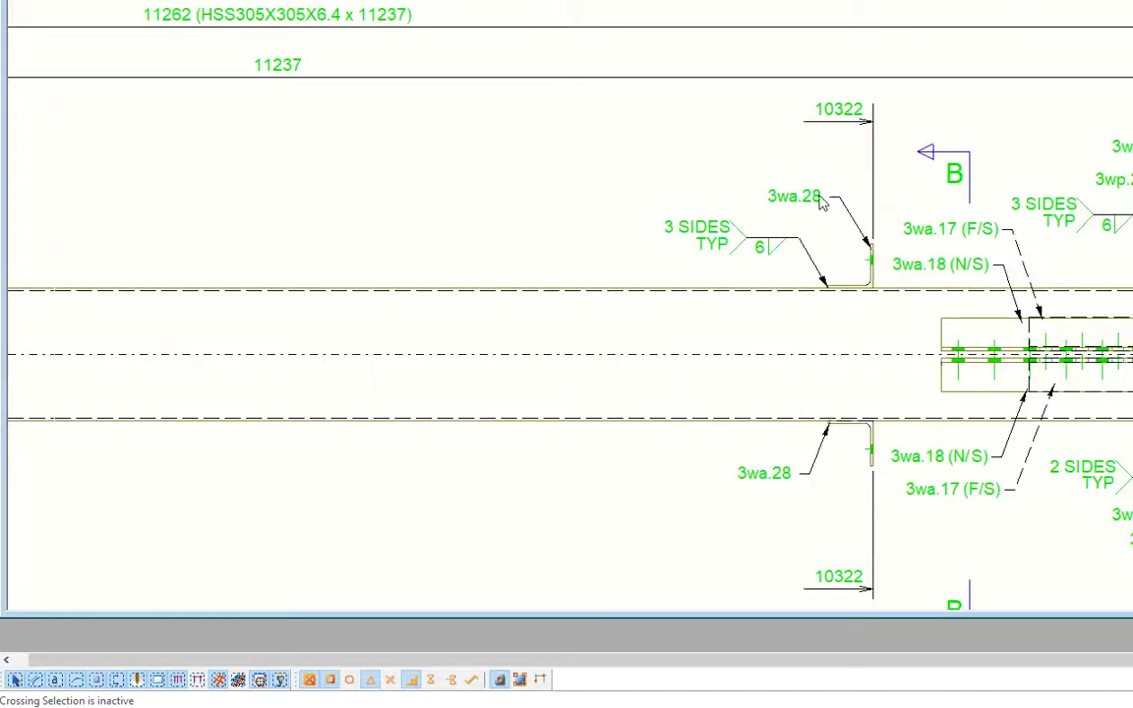
scroll(833, 204, "down", 5)
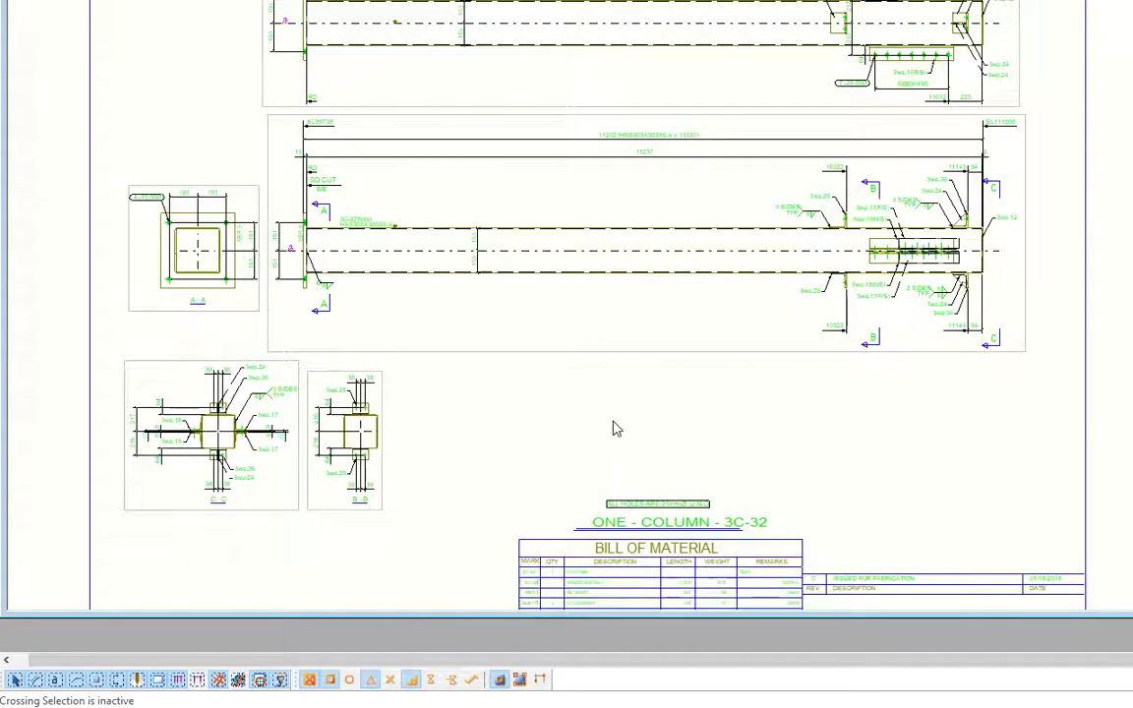
scroll(561, 373, "up", 2)
scroll(600, 464, "up", 2)
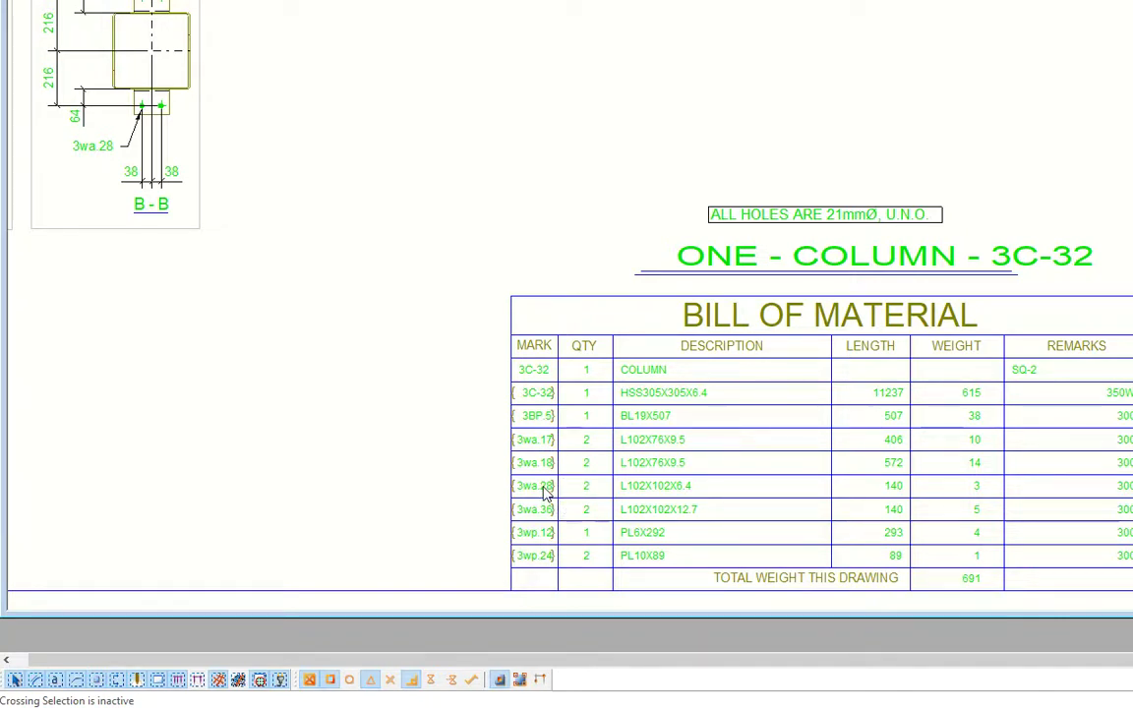
scroll(548, 492, "down", 5)
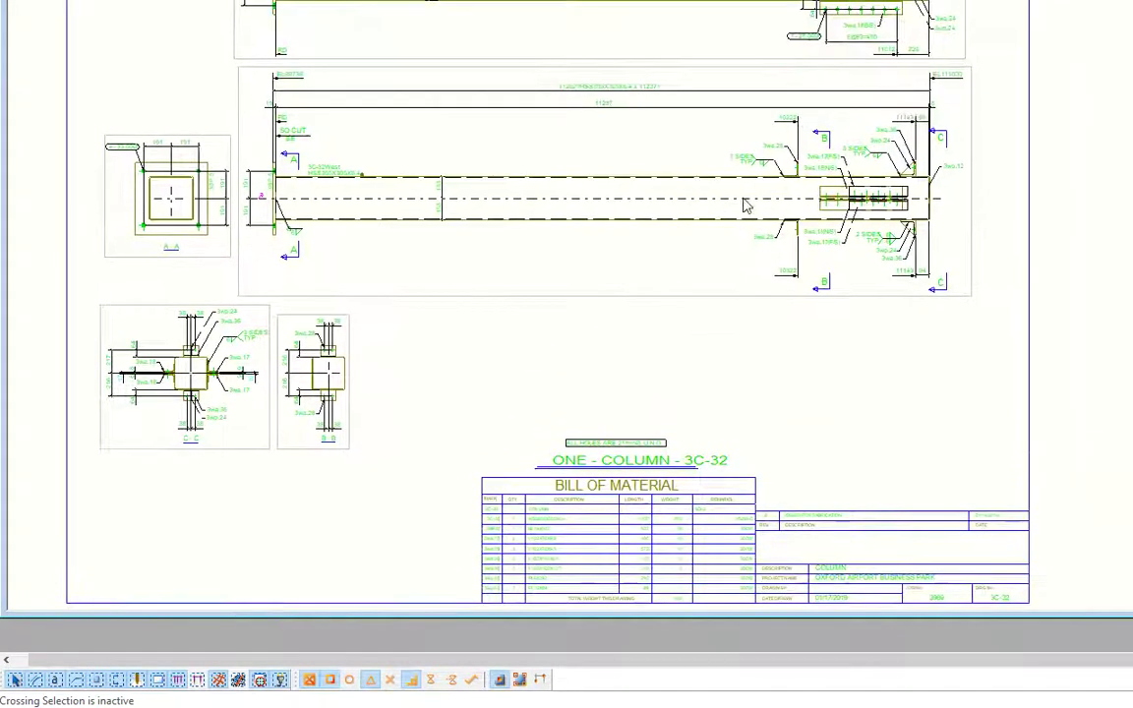
Delete the 3wa.28 part marks from both elevation views of column 3C-32
scroll(745, 205, "up", 5)
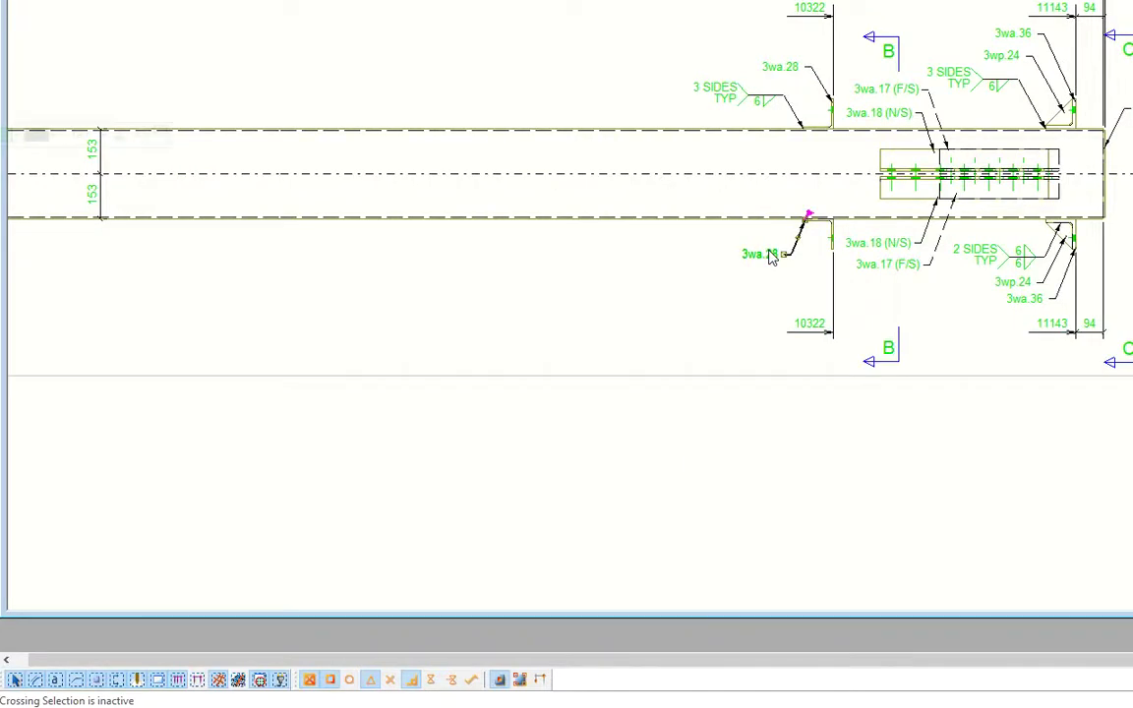
left_click_drag(772, 256, 787, 77)
middle_click_drag(708, 99, 623, 302)
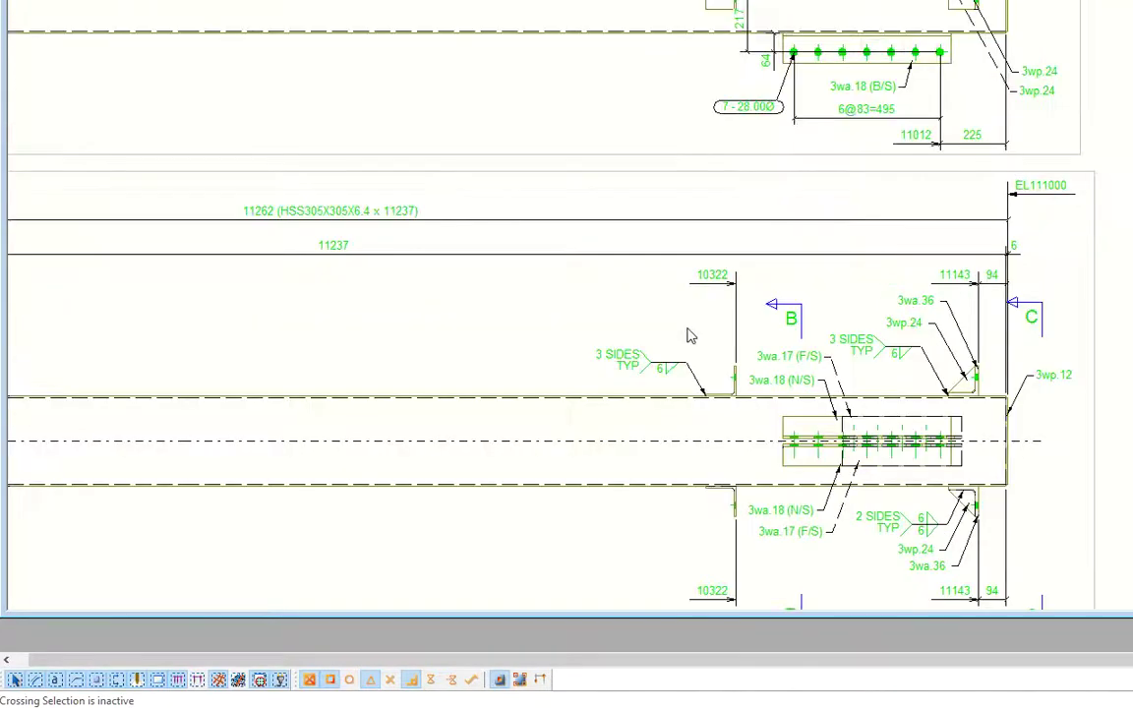
mouse_move(663, 94)
middle_mouse_down()
mouse_move(720, 293)
mouse_move(722, 355)
middle_mouse_up()
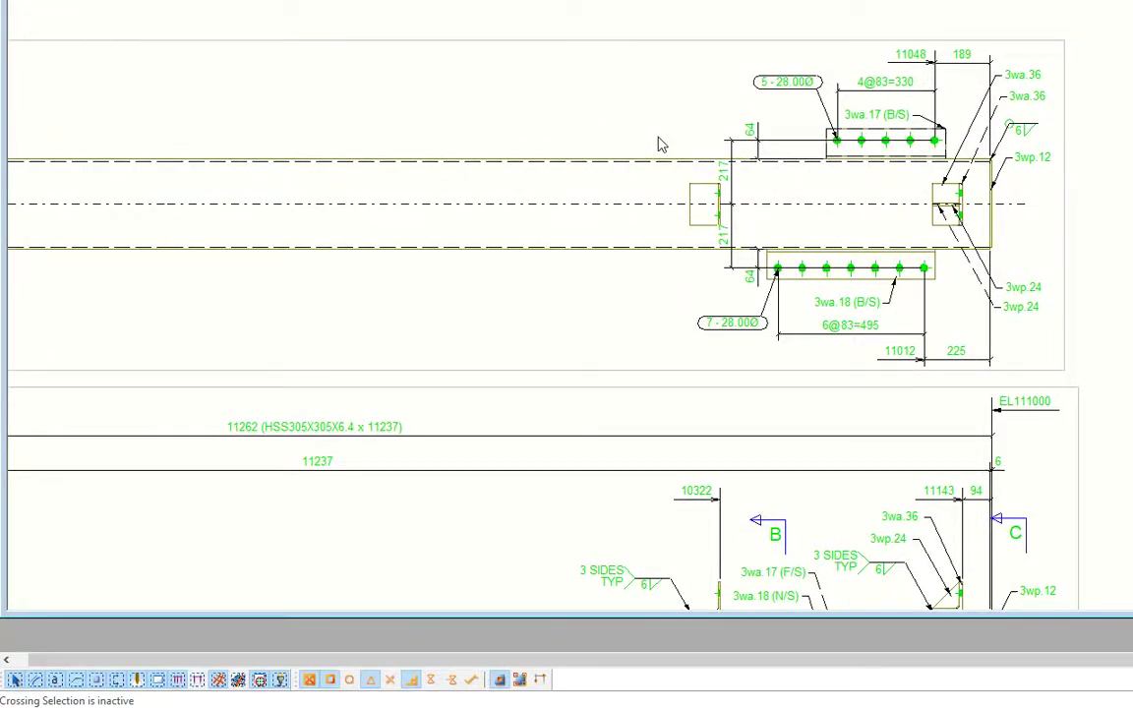
Delete the 3wa.28 part marks from section view B-B of column drawing 3C-32
scroll(661, 145, "down", 4)
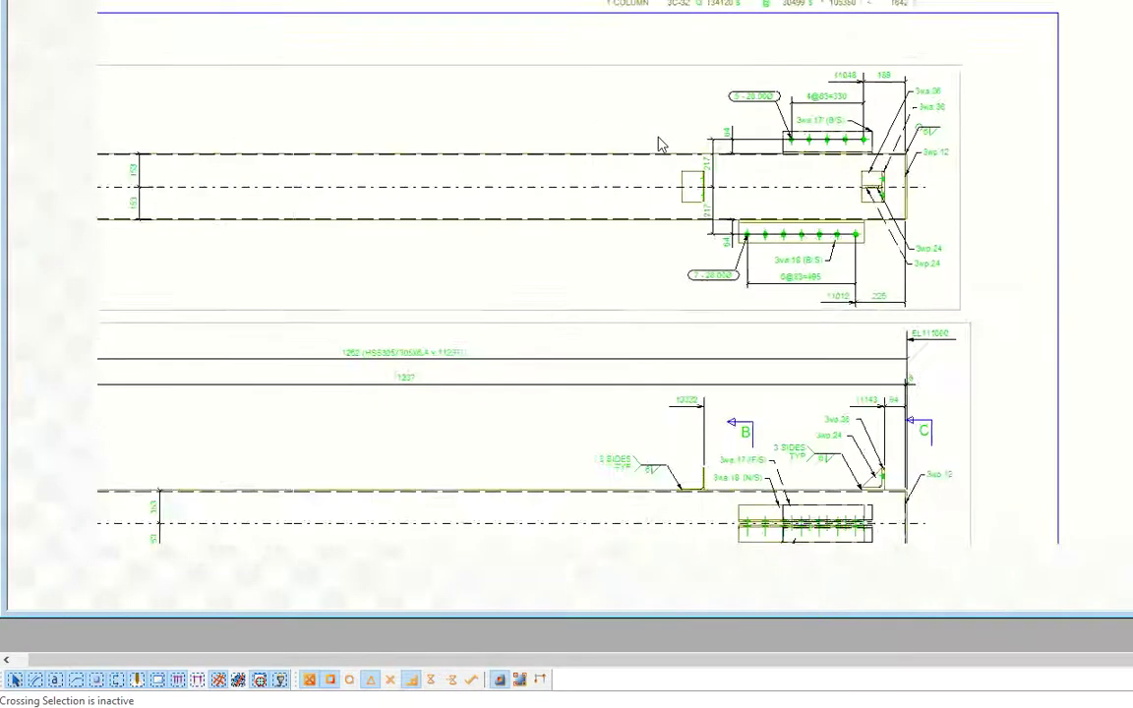
middle_click_drag(633, 191, 688, 79)
scroll(694, 172, "up", 1)
scroll(694, 172, "down", 1)
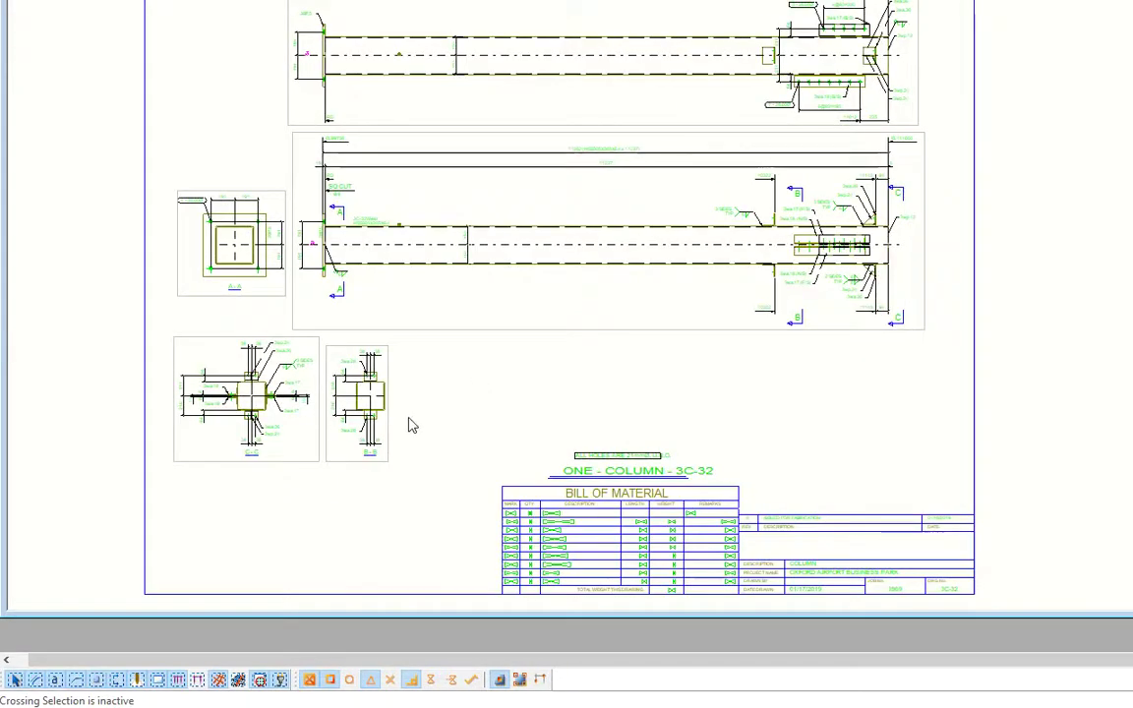
scroll(383, 413, "up", 4)
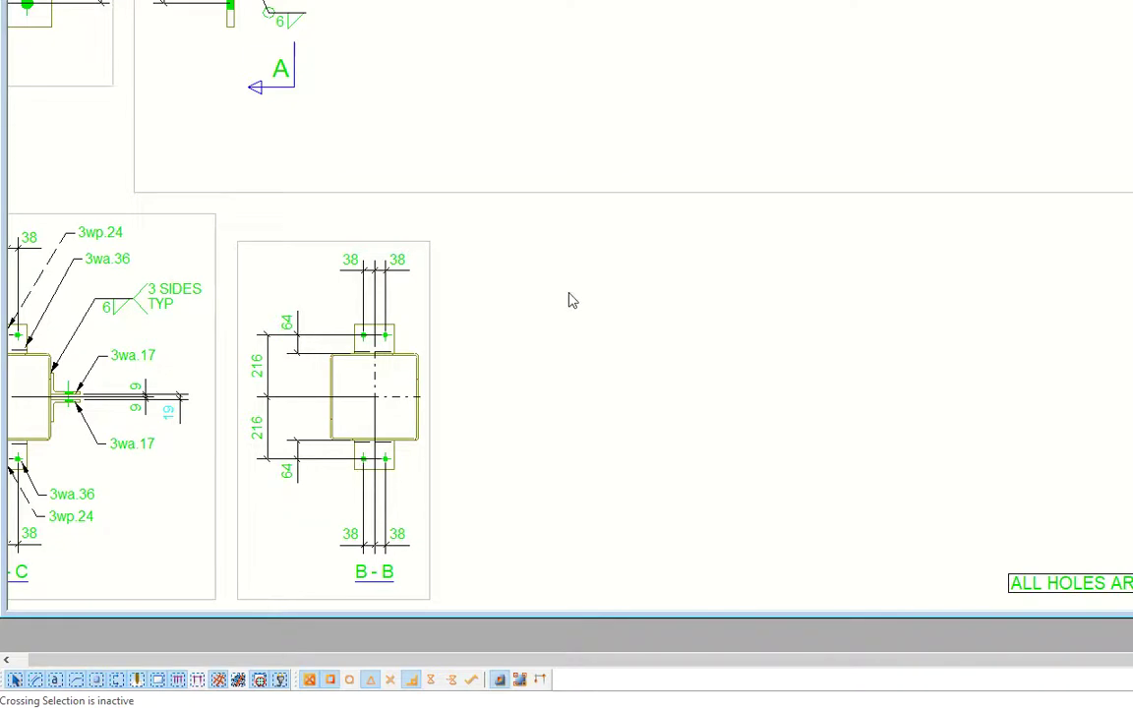
Check the section and elevation views of column 3C-32 for remaining 3wa.28 part marks, and save the drawing
scroll(569, 298, "down", 2)
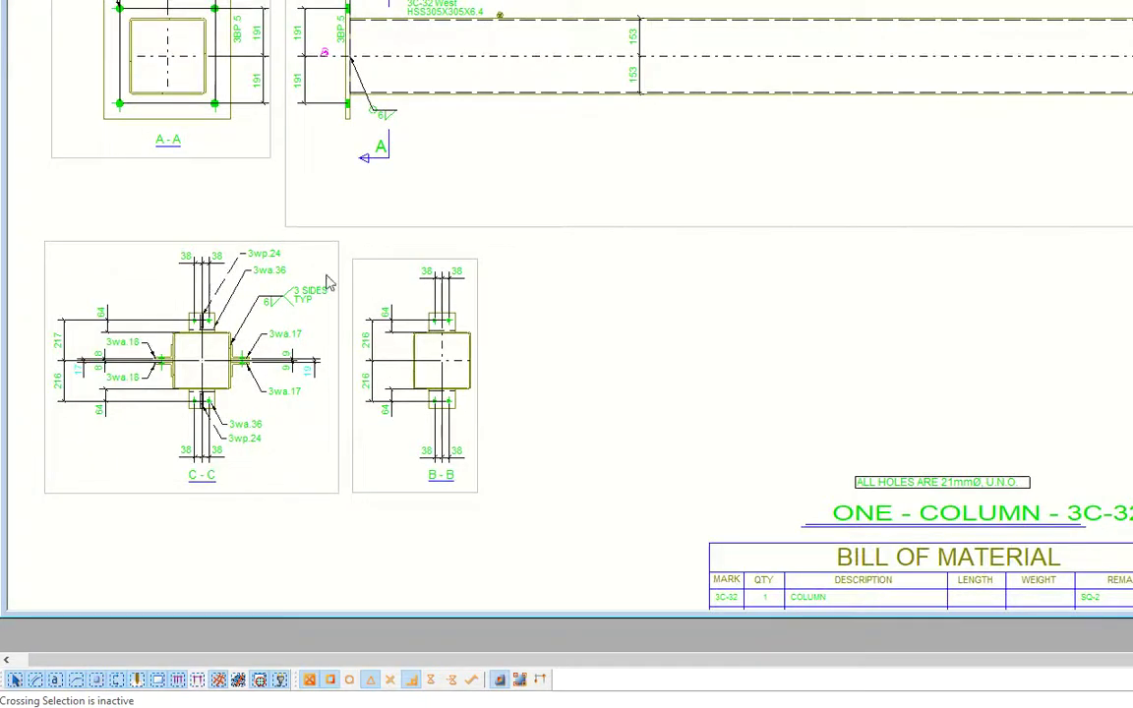
middle_click_drag(576, 256, 695, 220)
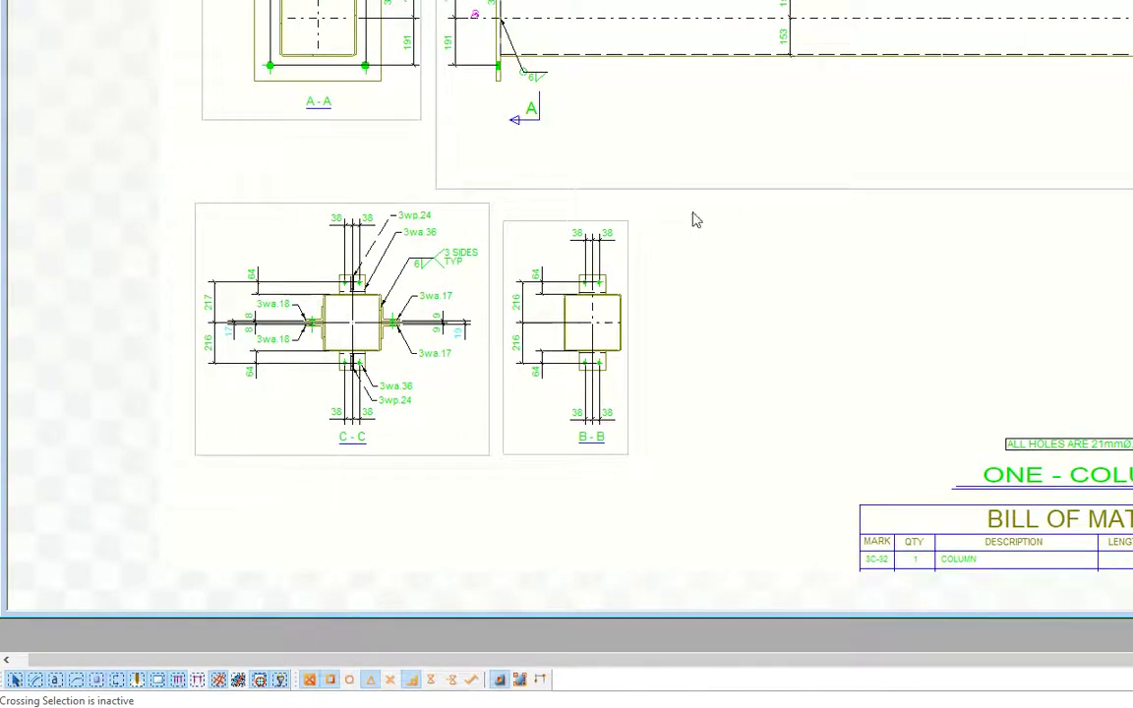
scroll(420, 415, "up", 1)
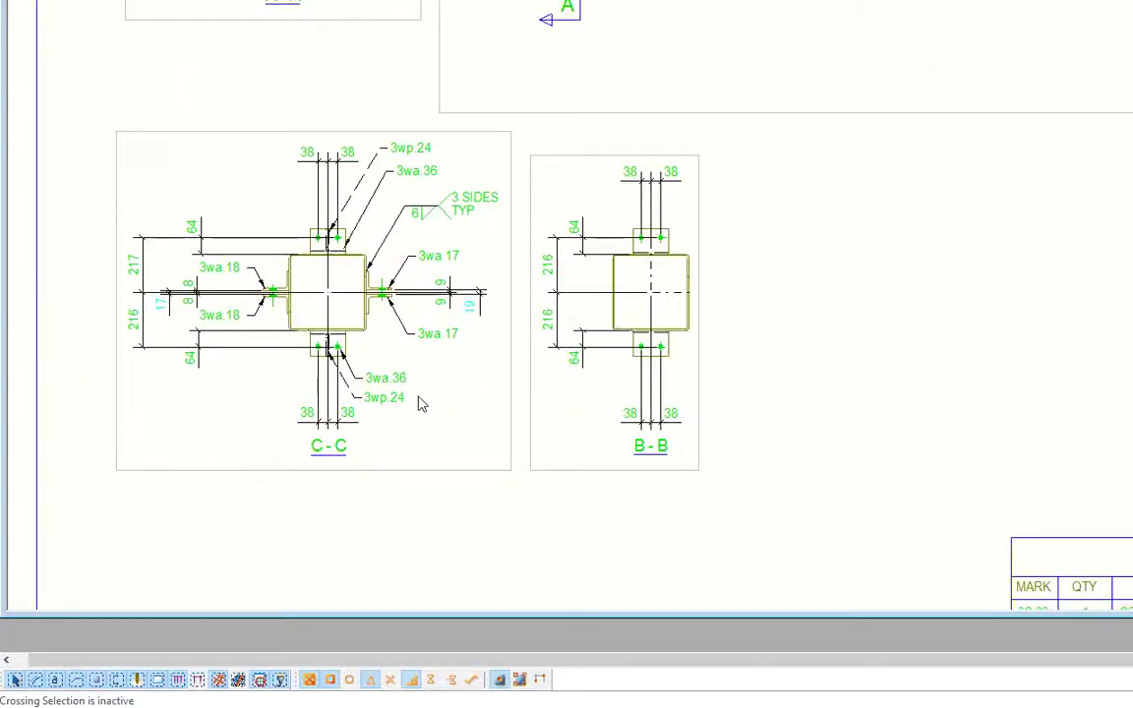
scroll(420, 402, "down", 5)
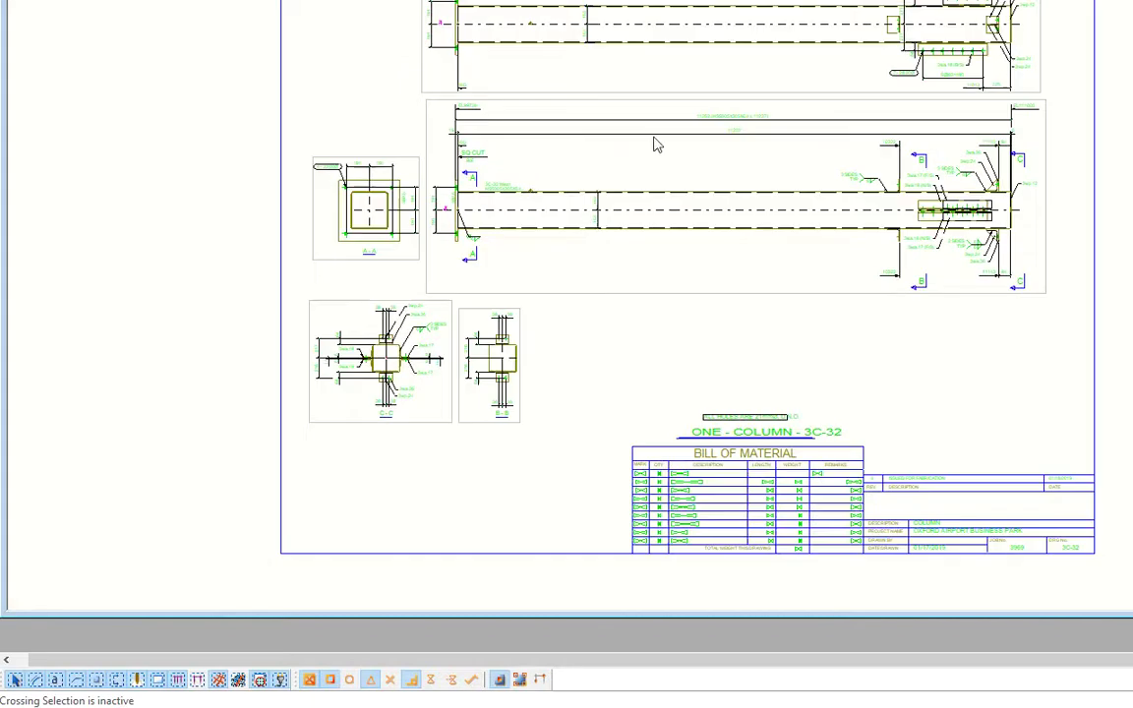
middle_click_drag(657, 145, 571, 240)
scroll(880, 257, "up", 2)
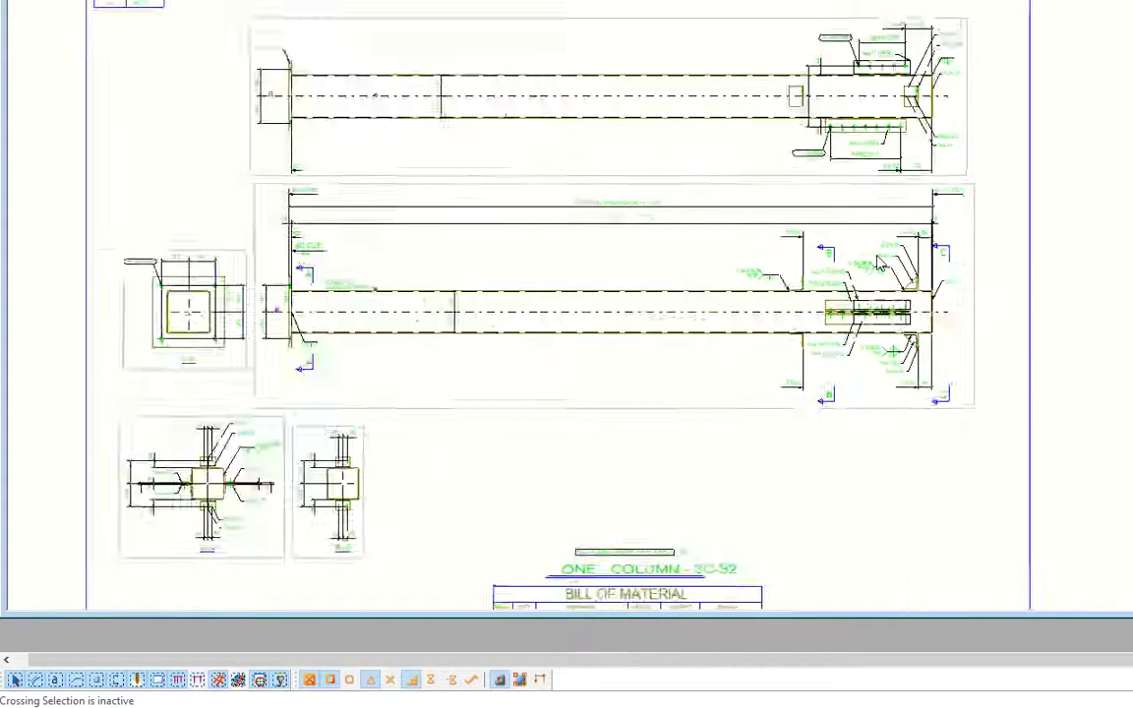
scroll(882, 260, "down", 2)
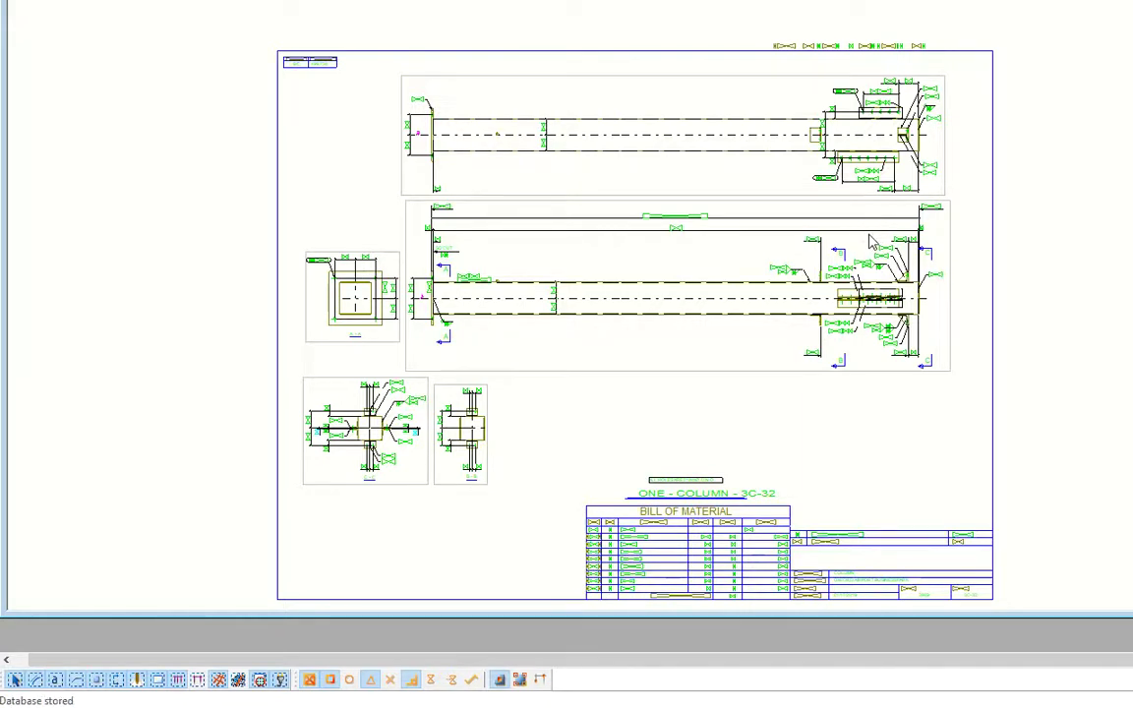
scroll(870, 242, "down", 1)
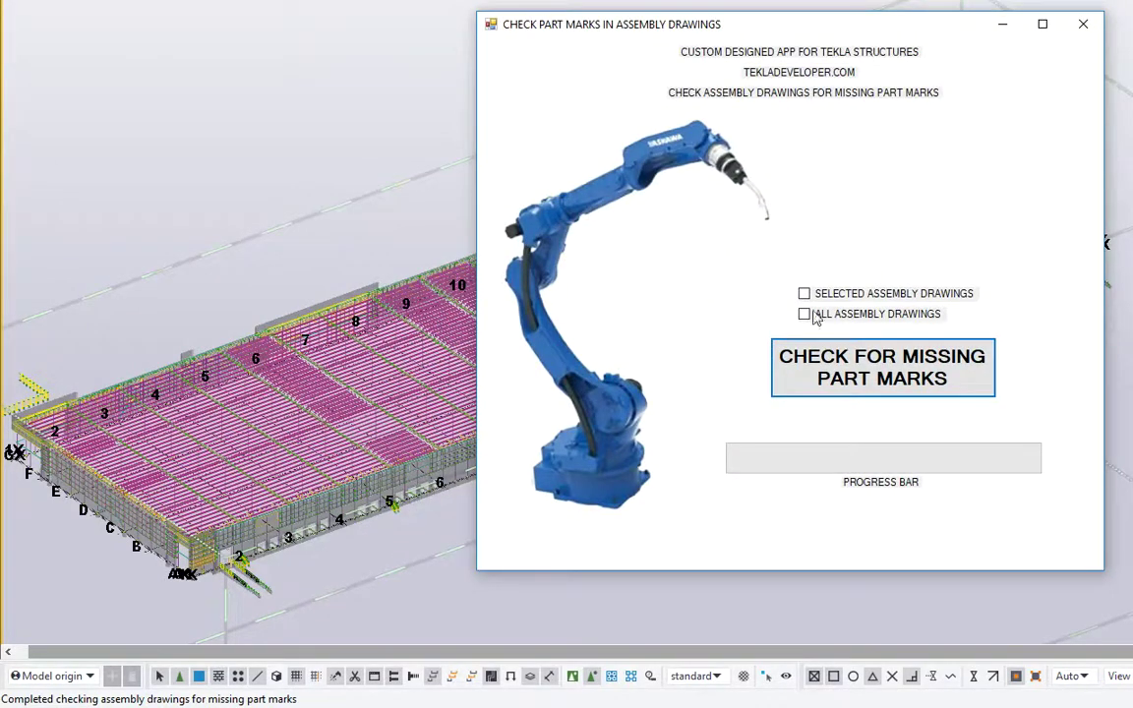
Run the missing part mark check on the selected assembly drawings only
left_click(804, 293)
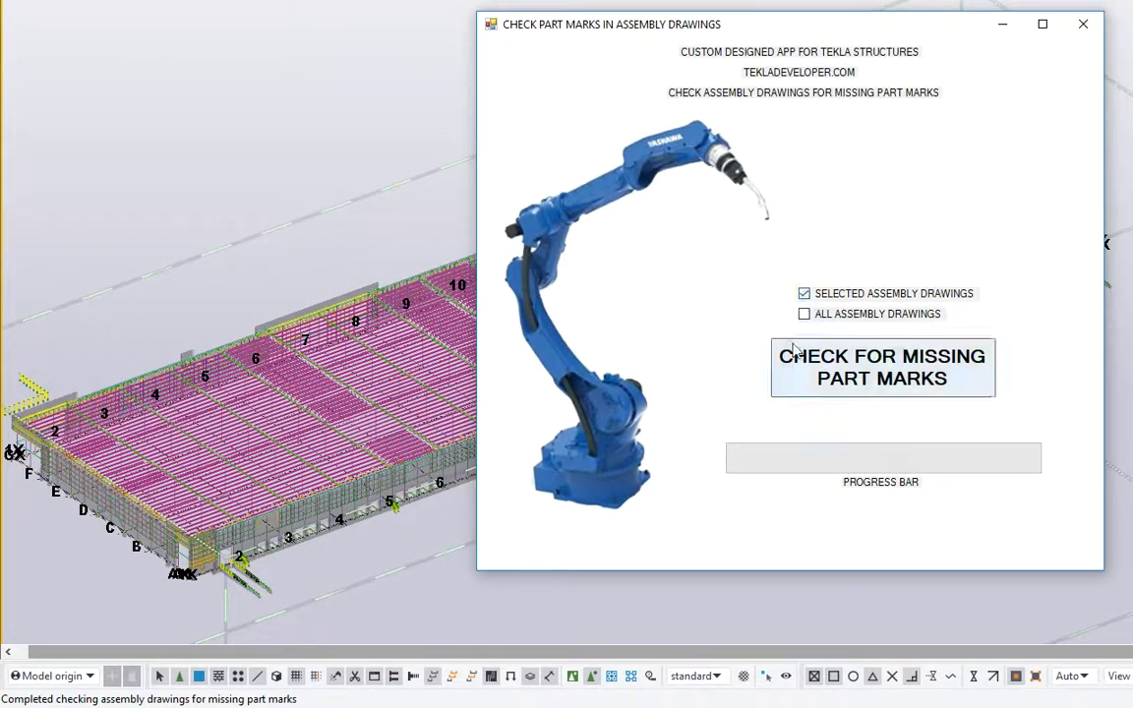
left_click(908, 362)
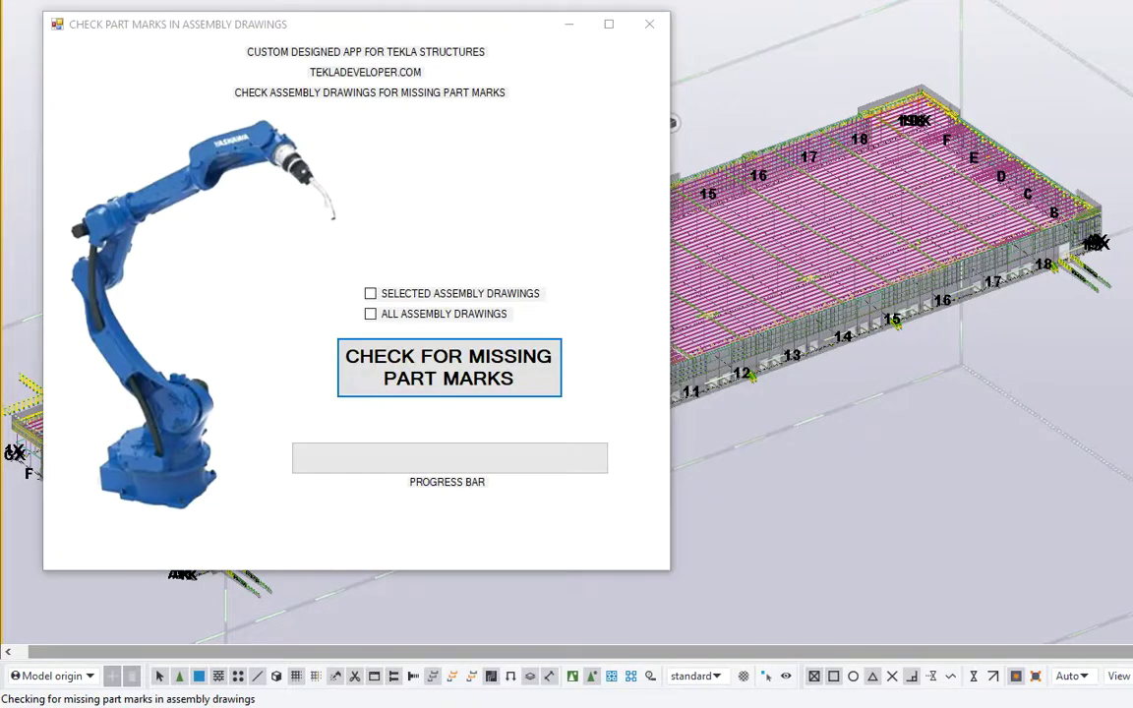
left_click(370, 294)
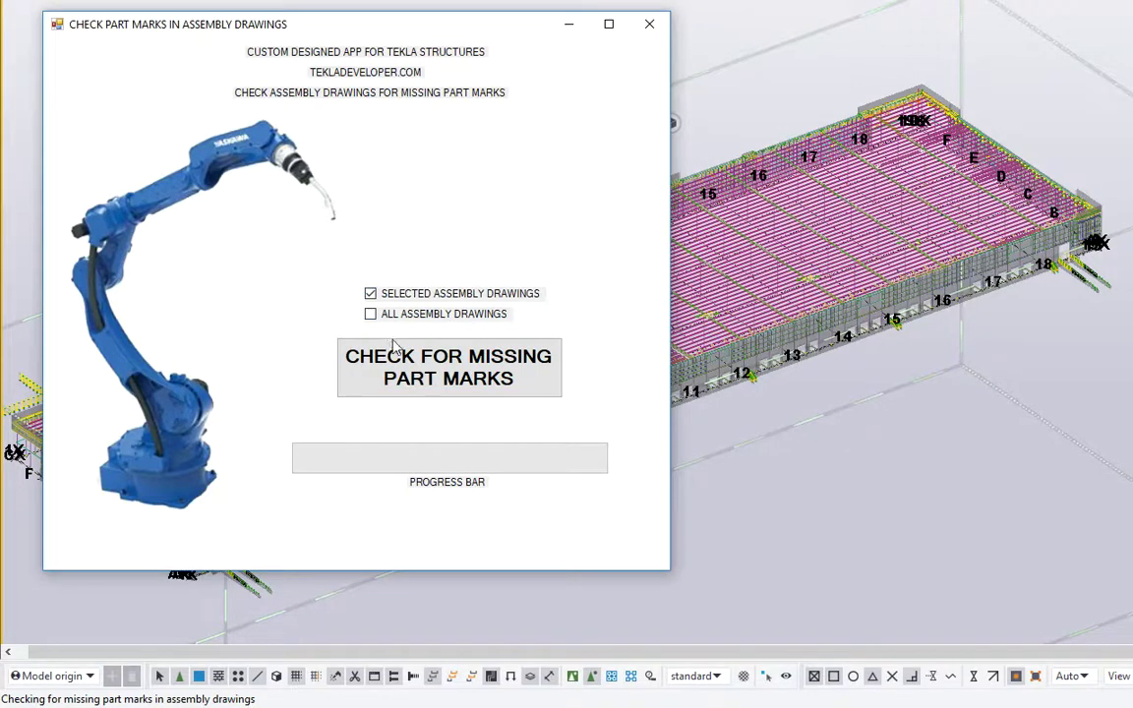
left_click(404, 364)
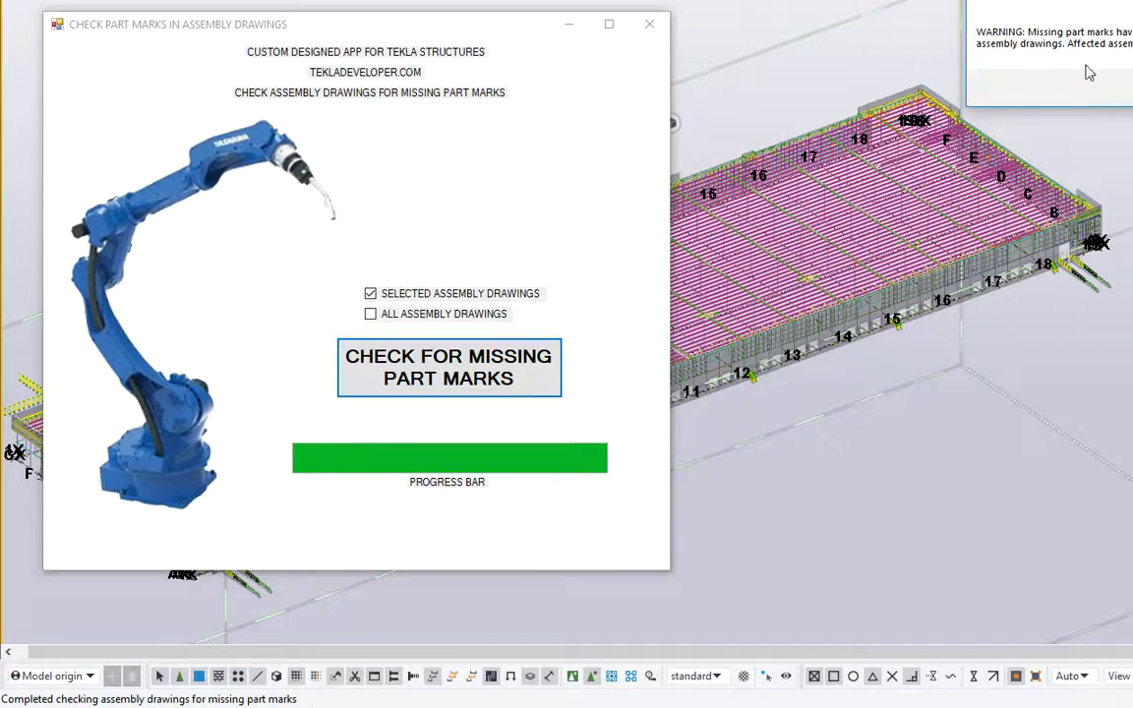
Bring the check's result message fully into view, dismiss it and close the part mark checker
left_click_drag(1131, 2, 902, 42)
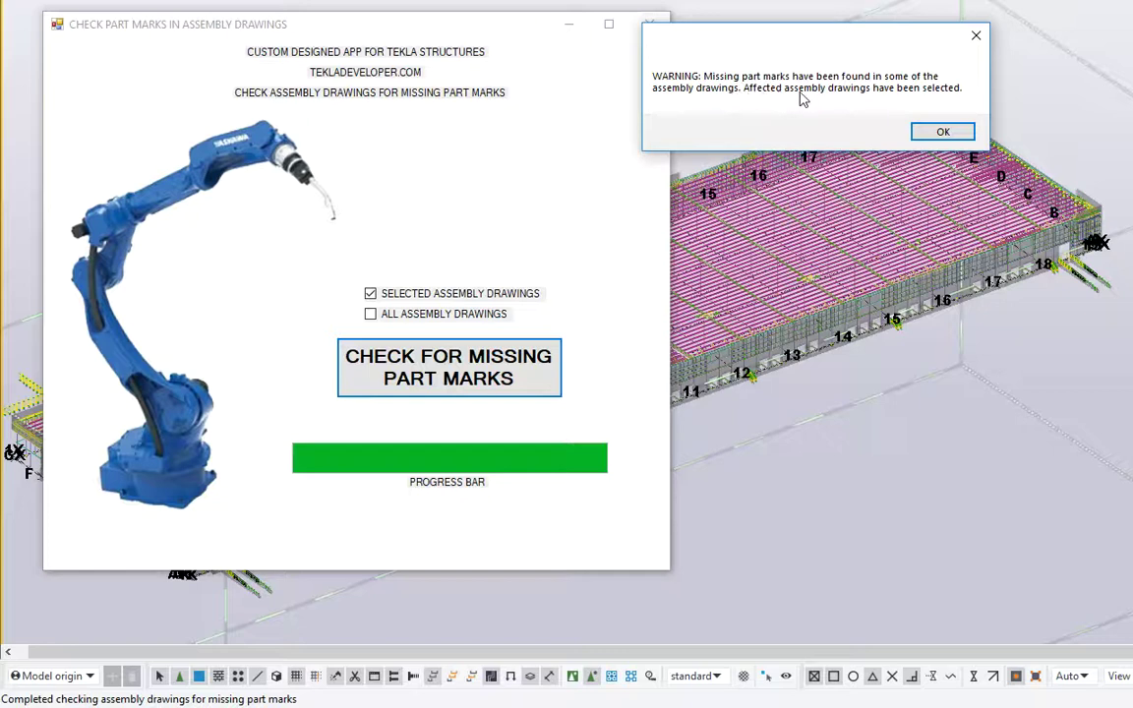
left_click(974, 36)
left_click(649, 25)
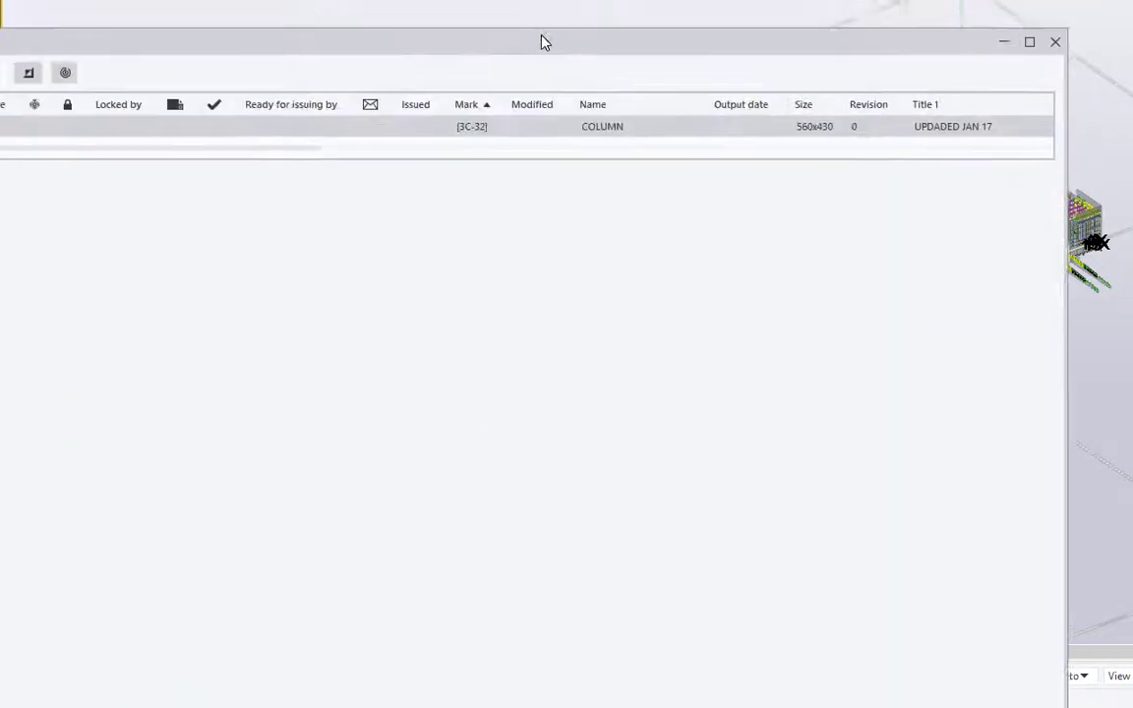
Reposition the drawing list to show the selected drawing and open column drawing 3C-32
left_click_drag(541, 40, 1121, 63)
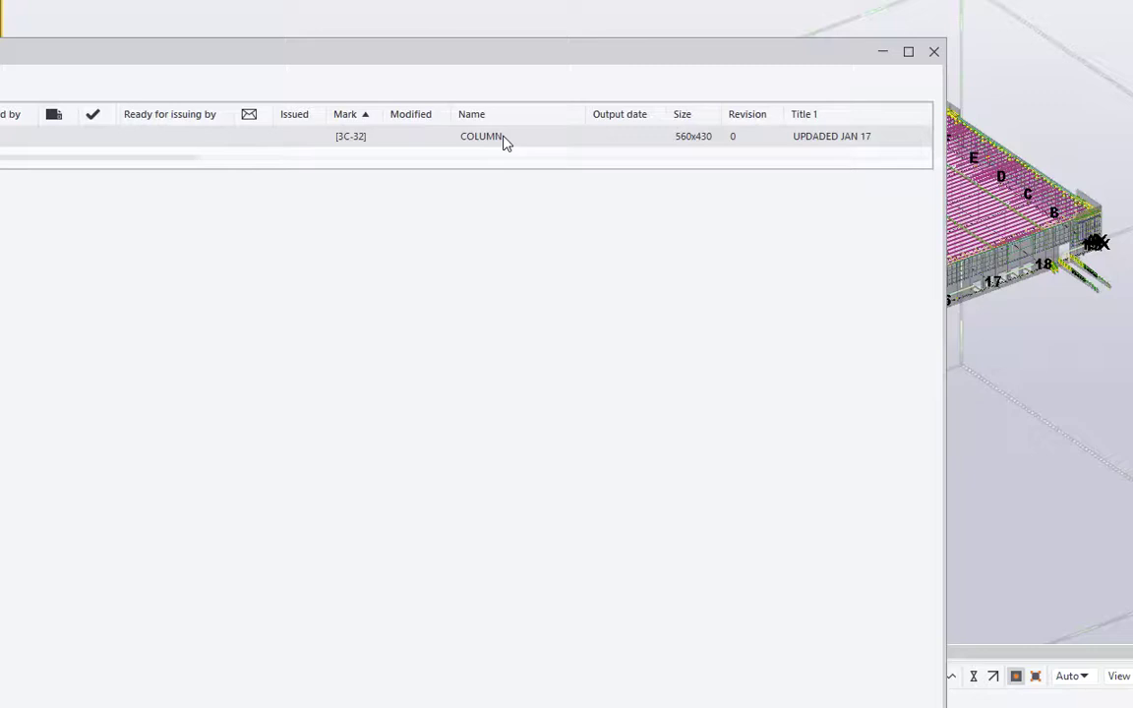
left_click_drag(551, 51, 609, 22)
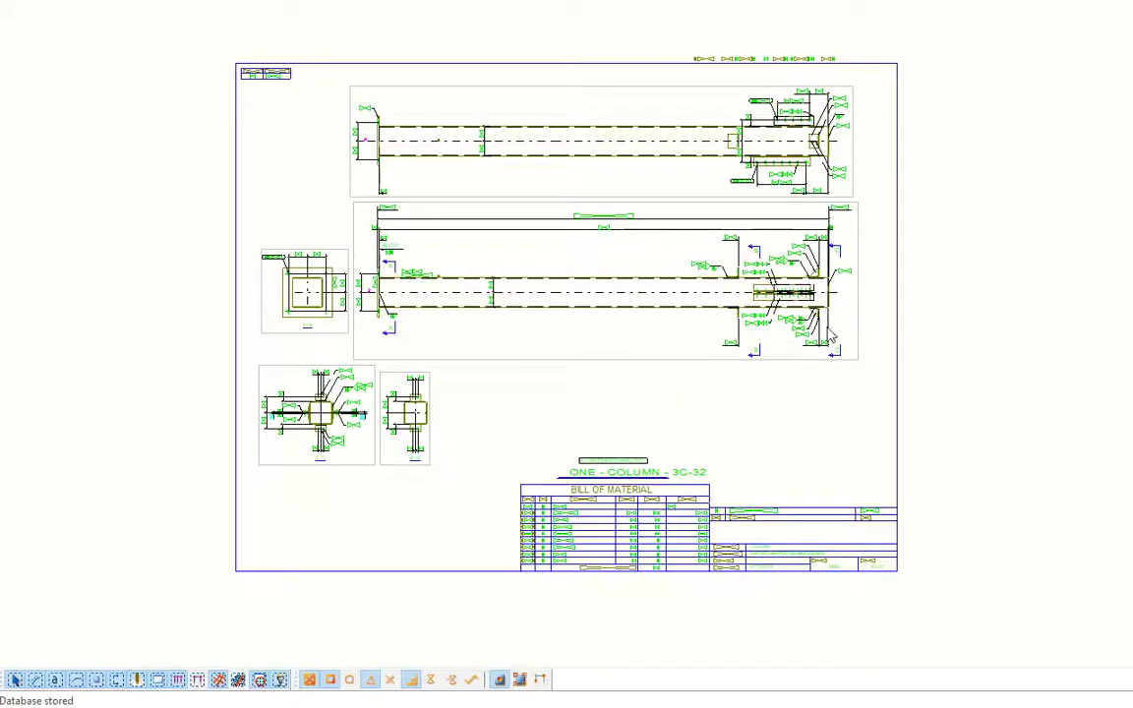
Compare the 3wa.28 entry in the bill of material of drawing 3C-32 with the part marks in its elevation and section views
scroll(677, 211, "up", 3)
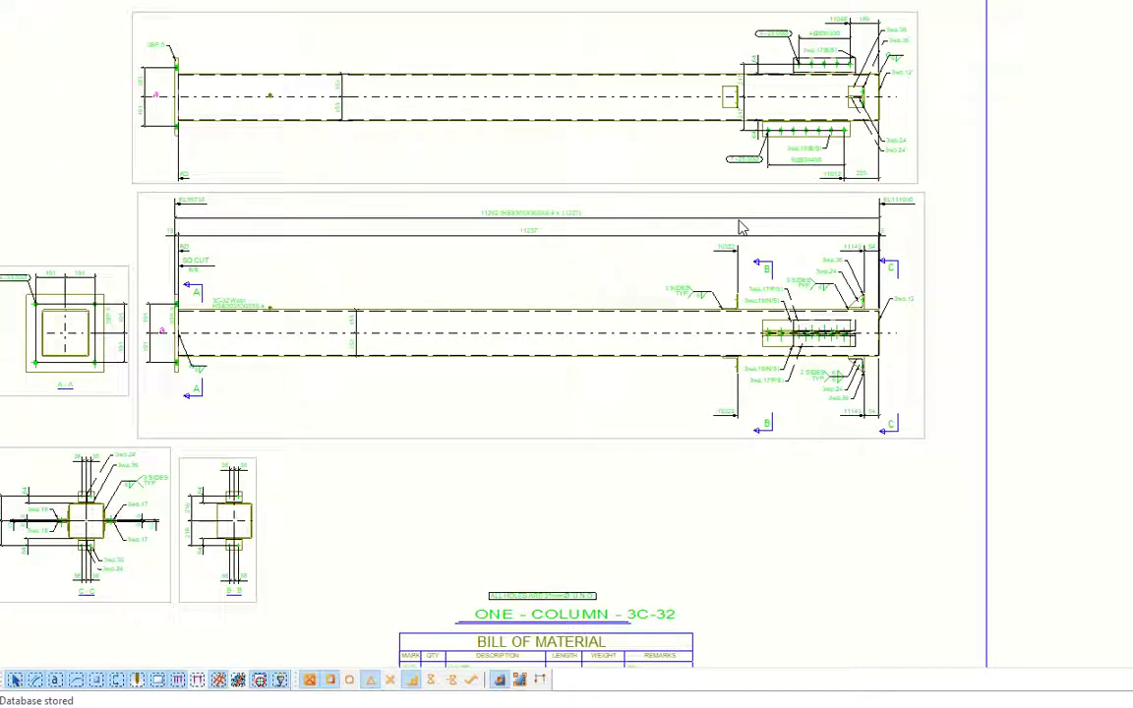
middle_click_drag(739, 227, 776, 302)
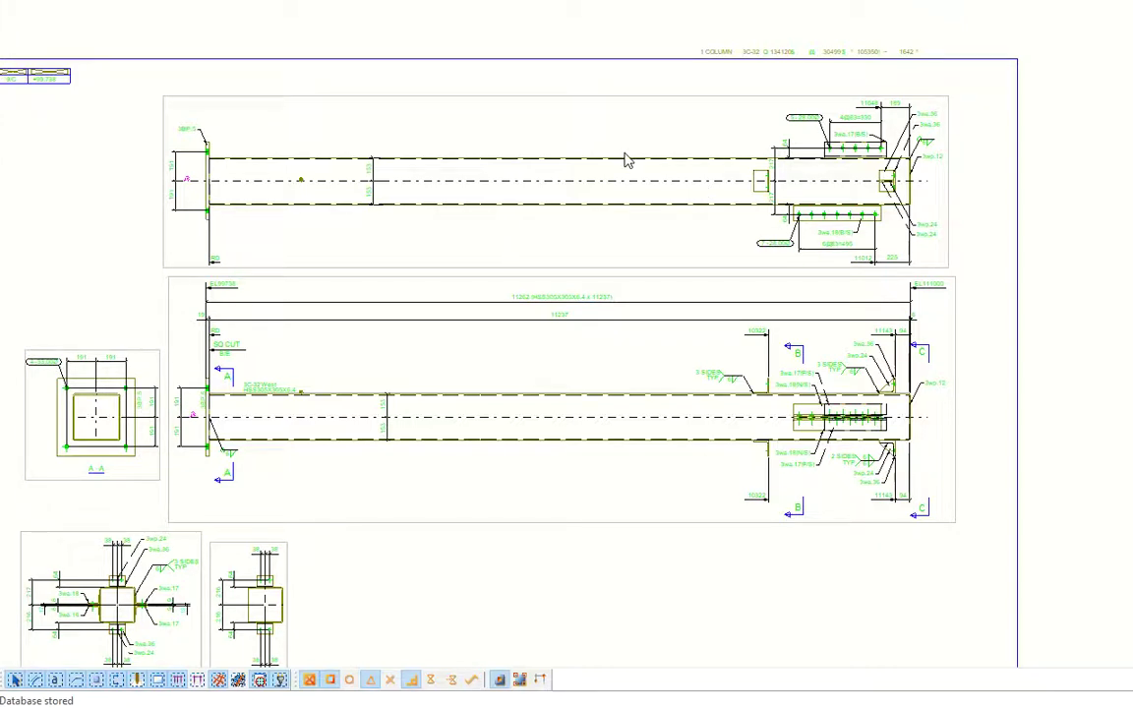
scroll(626, 160, "down", 3)
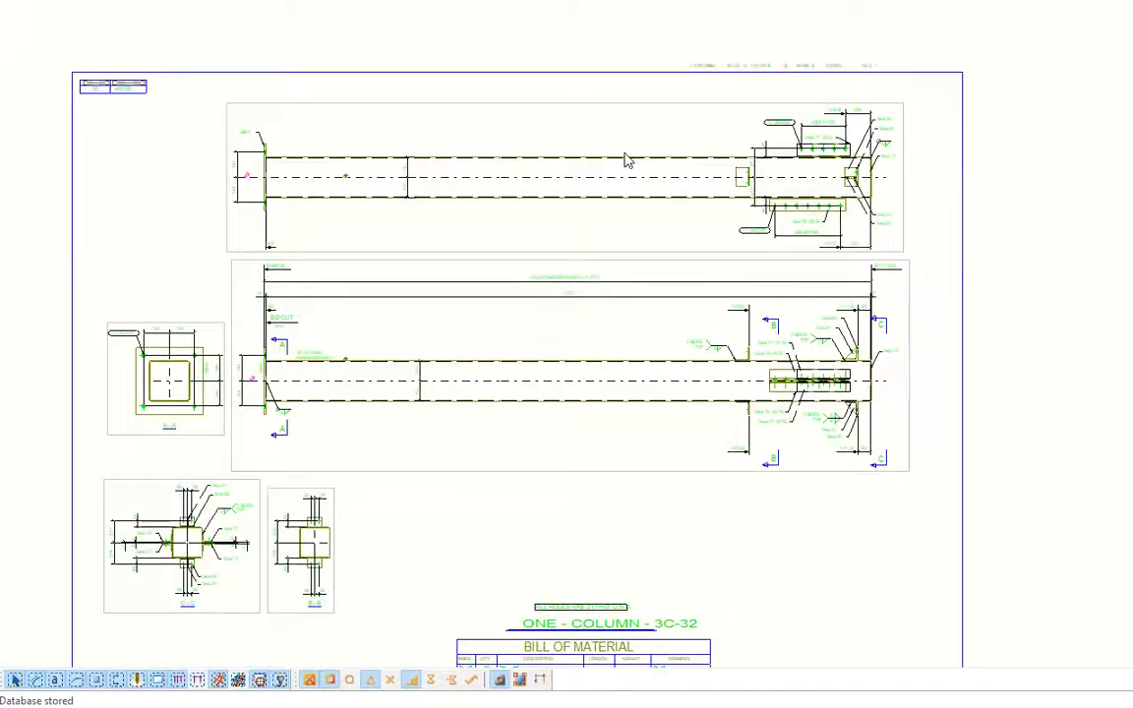
mouse_move(607, 286)
middle_mouse_down()
mouse_move(619, 261)
mouse_move(617, 157)
middle_mouse_up()
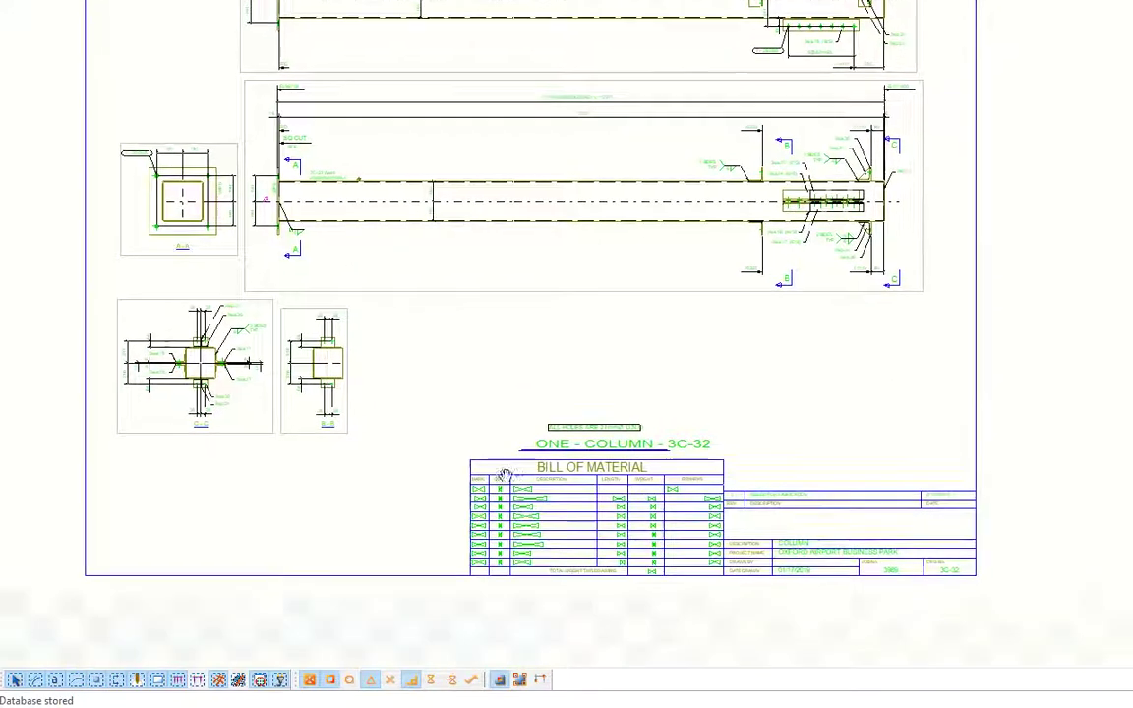
scroll(499, 498, "up", 4)
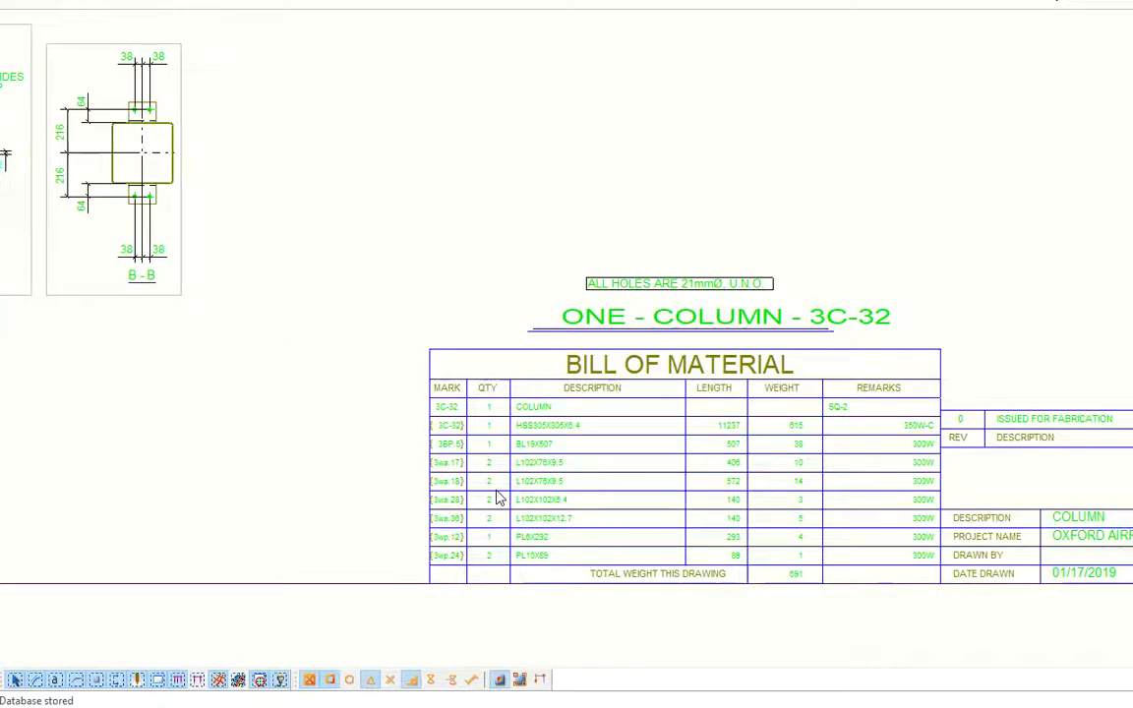
scroll(499, 498, "down", 2)
middle_click_drag(730, 277, 766, 551)
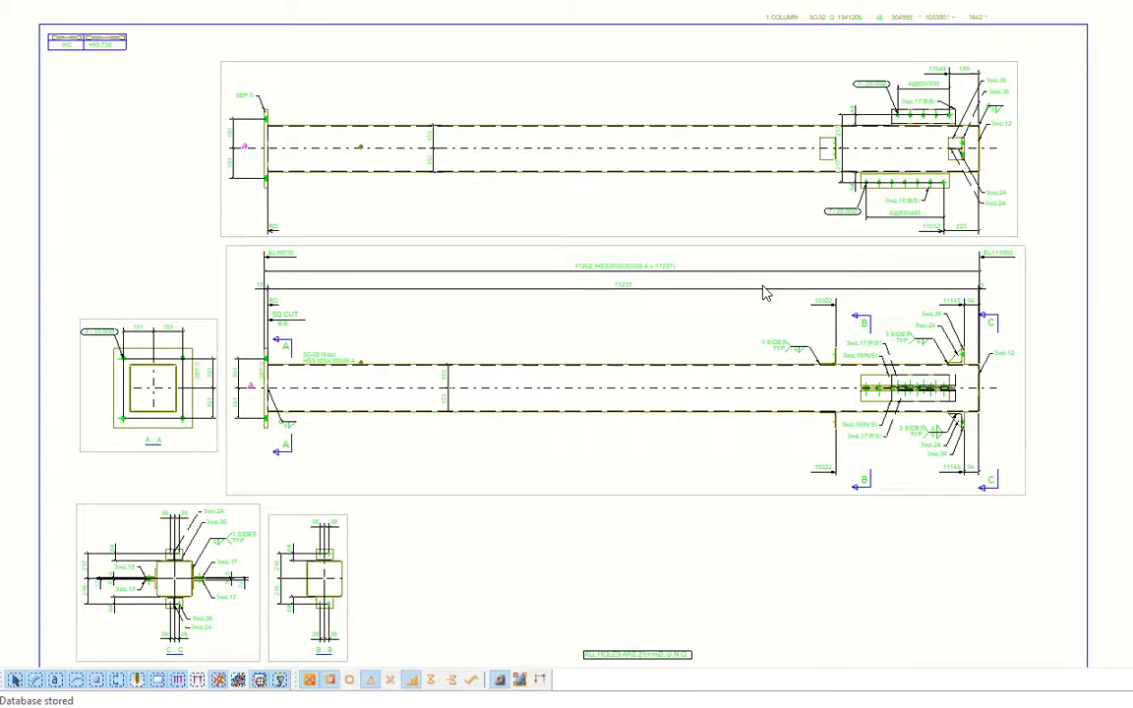
middle_click_drag(766, 293, 772, 300)
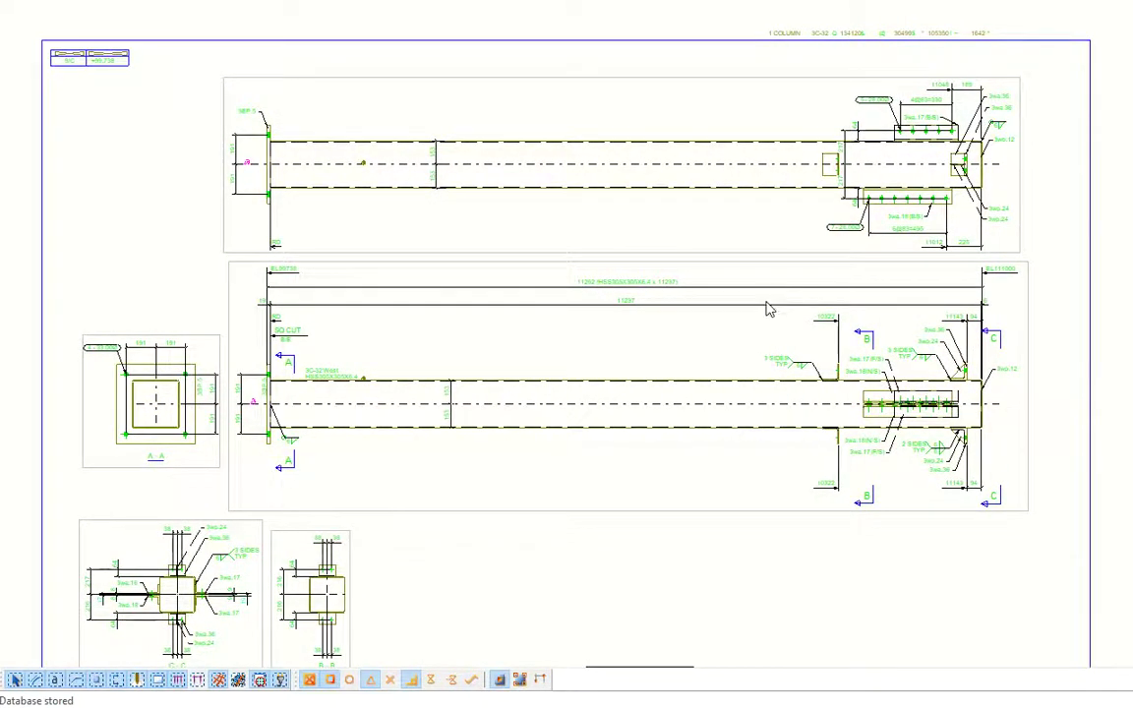